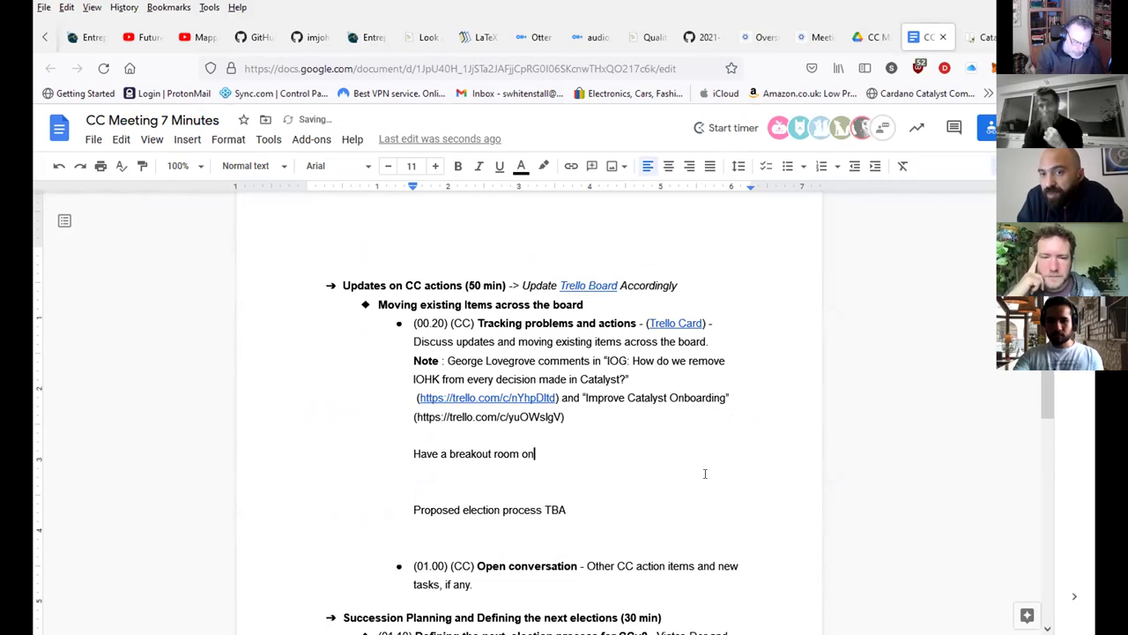
Finish the breakout room note with "the IOG issues -" followed by the responsible person's first name.
{"action": "type", "text": "IO"}
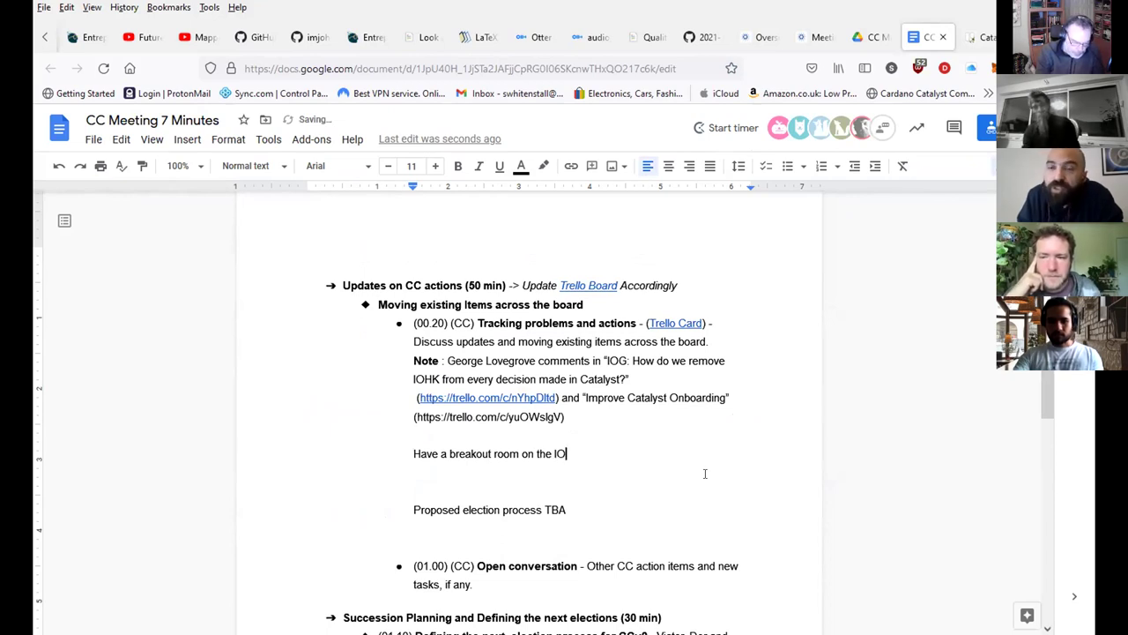
{"action": "type", "text": "G issu"}
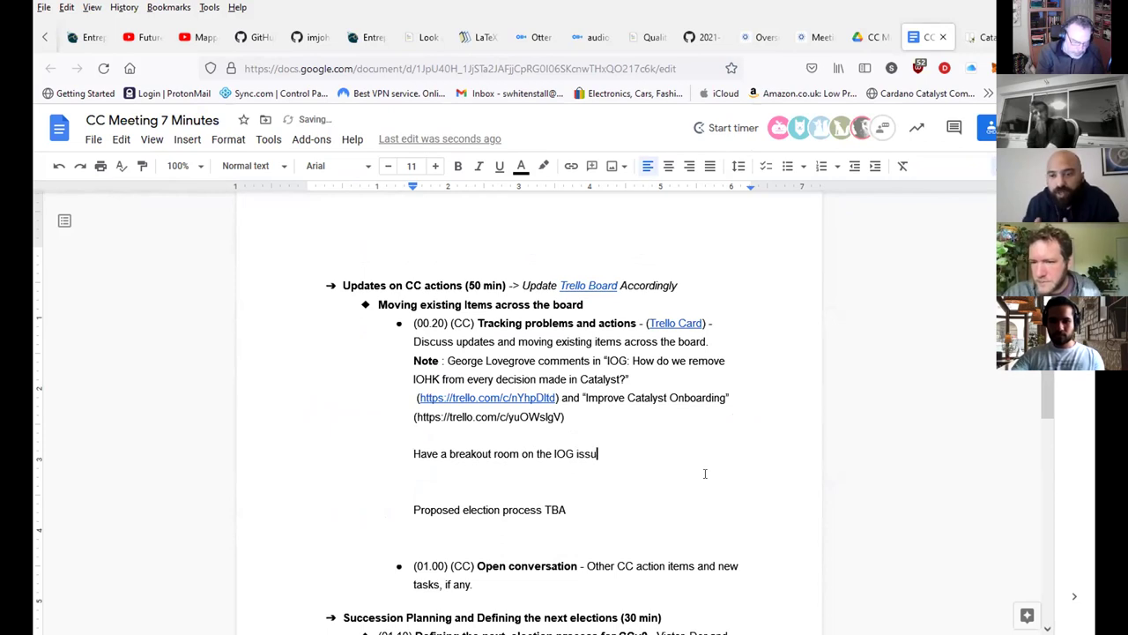
{"action": "type", "text": "es - Dor"}
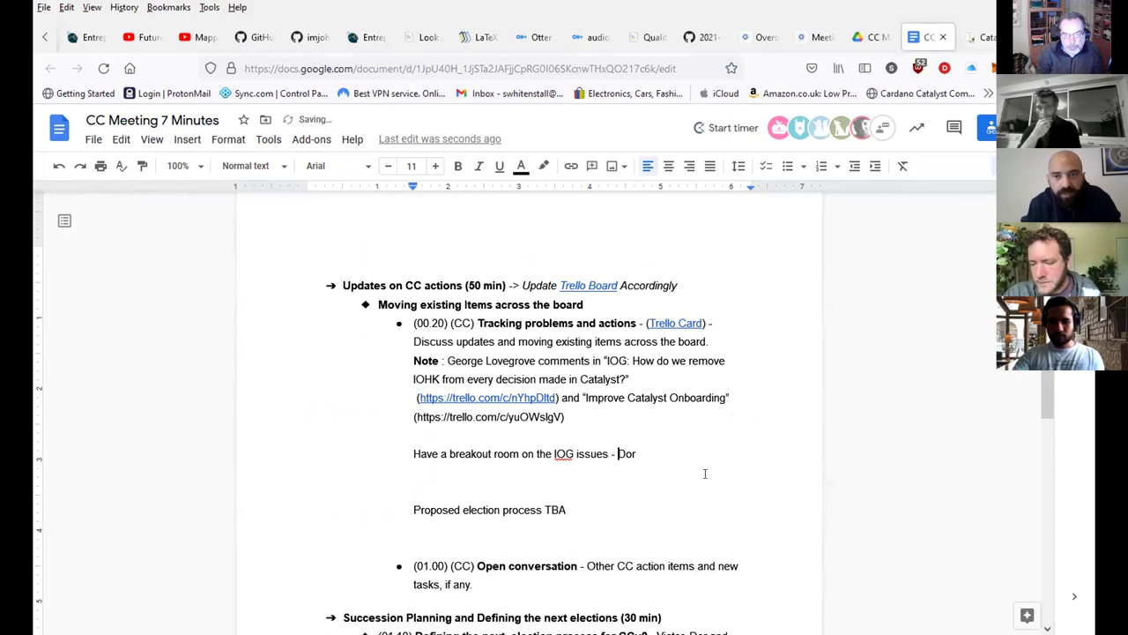
Insert "next meeting -" before the responsible person's name in the breakout room note.
{"action": "type", "text": "next w"}
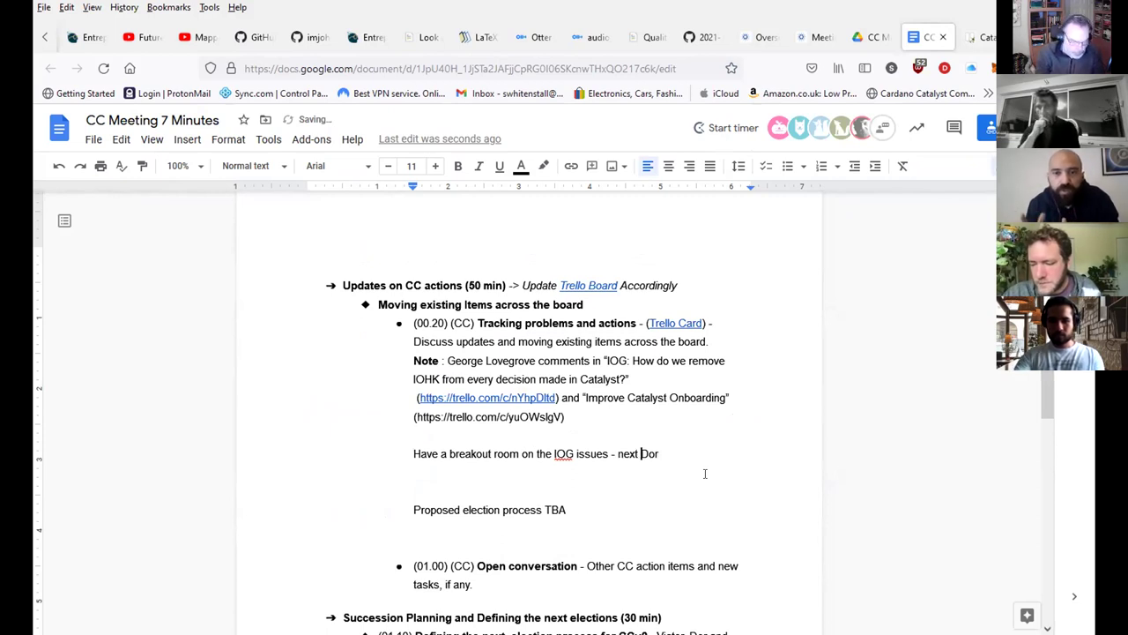
{"action": "type", "text": "ee"}
{"action": "key", "text": "BackSpace"}
{"action": "key", "text": "BackSpace"}
{"action": "key", "text": "BackSpace"}
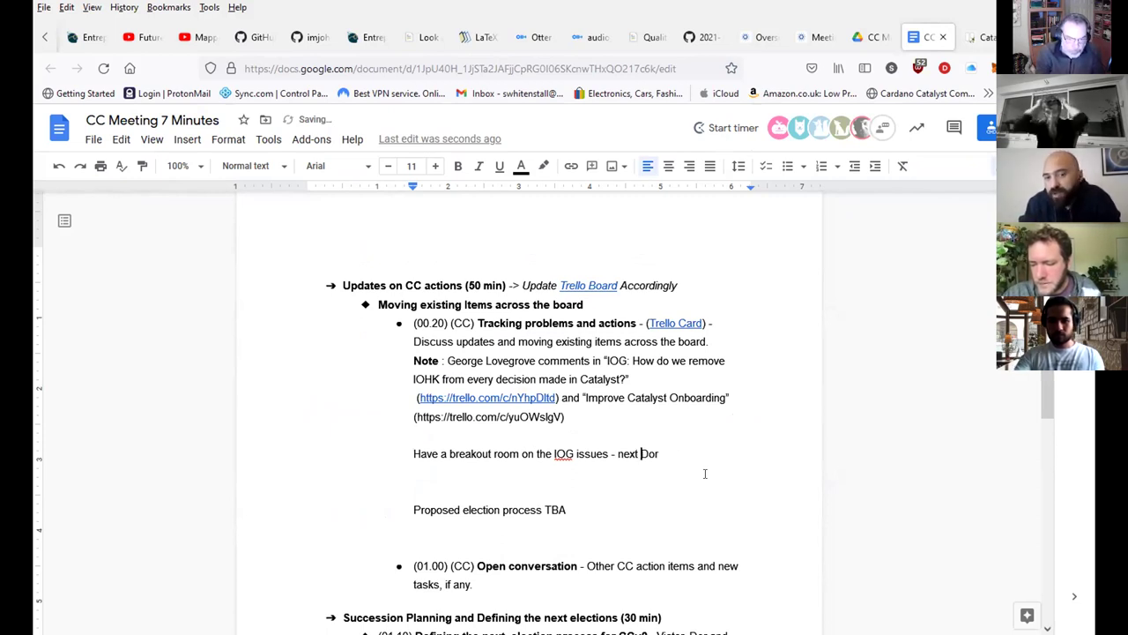
{"action": "type", "text": "me"}
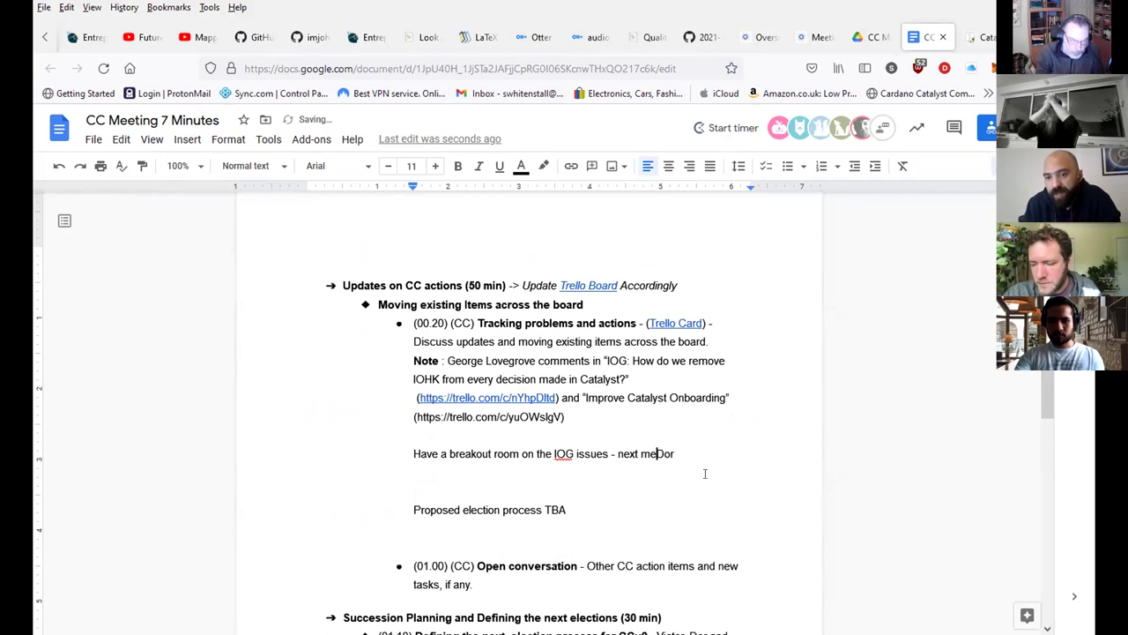
{"action": "type", "text": "eting -"}
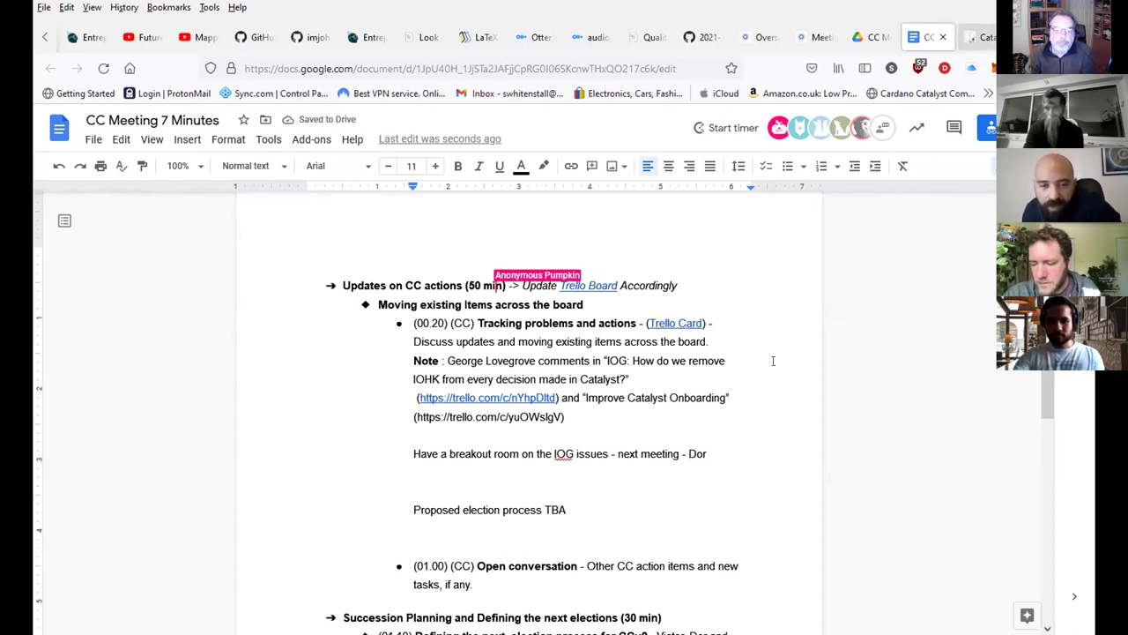
{"action": "left_click", "coordinate": [443, 474]}
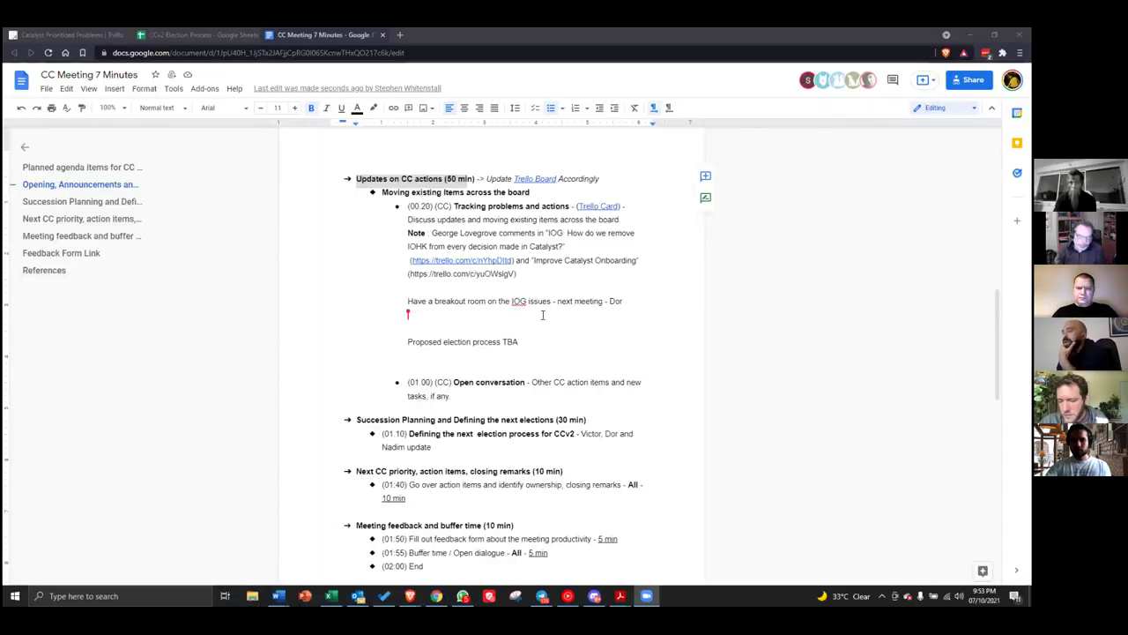
Switch to the CCv2 Election Process spreadsheet and examine the matrix rows by pre-election, election and post-election phase.
{"action": "scroll", "coordinate": [543, 316], "scroll_direction": "down", "scroll_amount": 3}
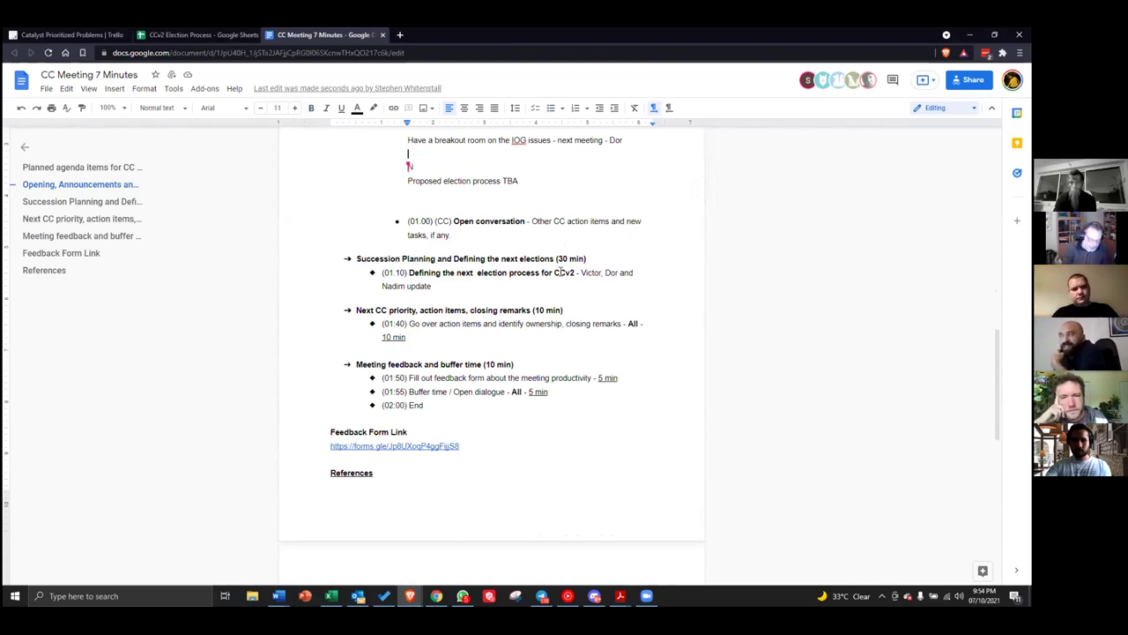
{"action": "left_click", "coordinate": [178, 34]}
{"action": "left_click", "coordinate": [399, 306]}
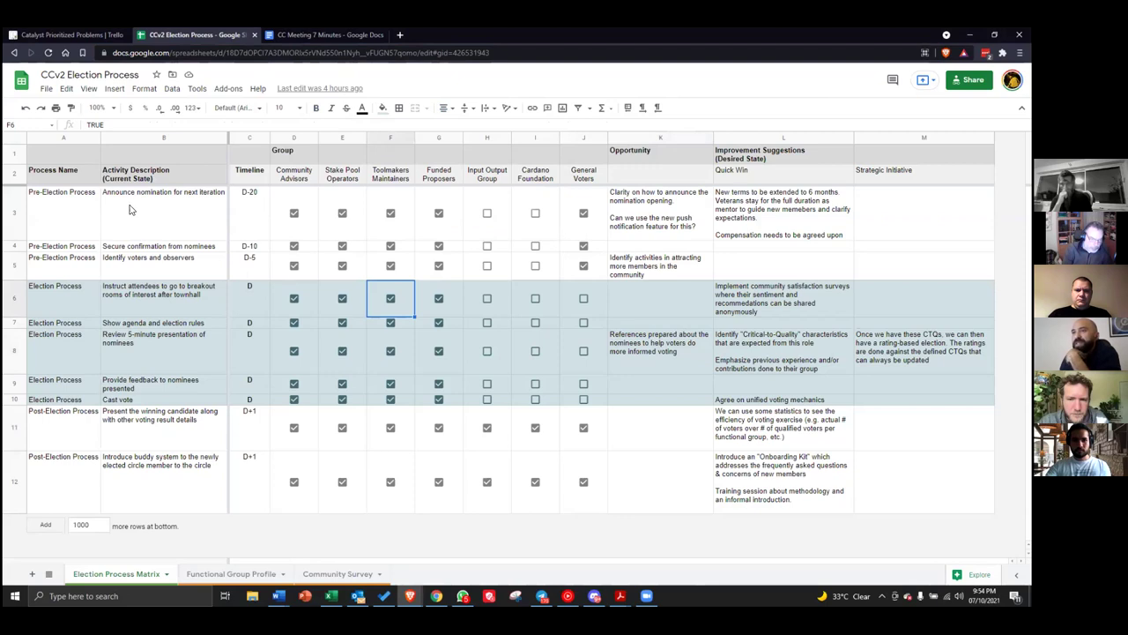
{"action": "left_click", "coordinate": [10, 220]}
{"action": "left_click_drag", "start_coordinate": [9, 220], "coordinate": [13, 472]}
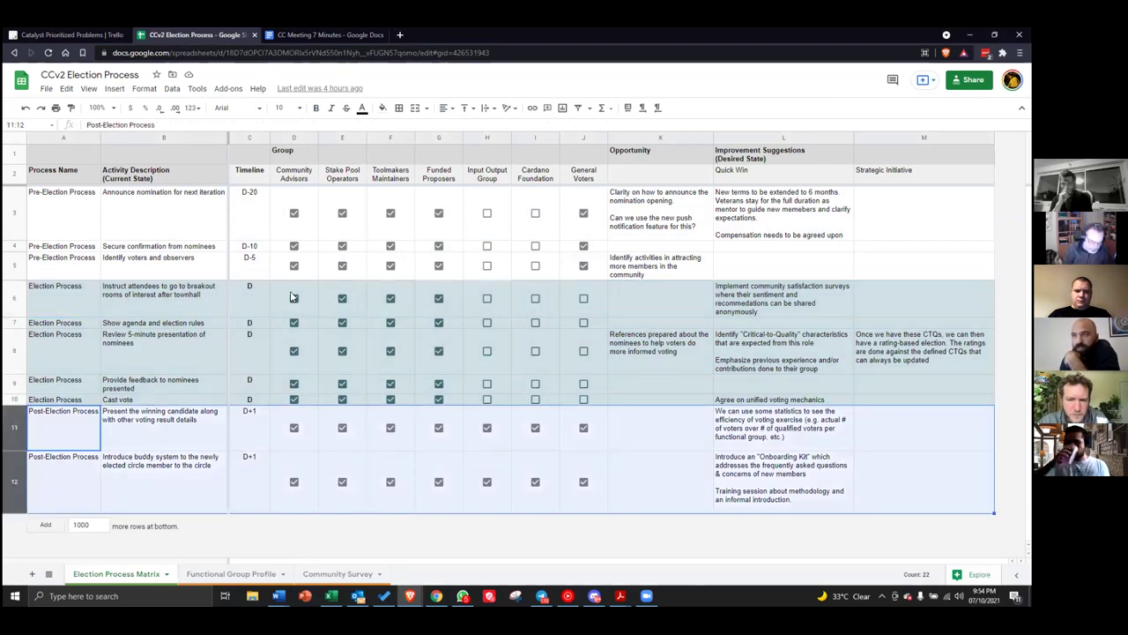
Examine the Timeline column from the nomination announcement through the post-election activities.
{"action": "left_click", "coordinate": [249, 137]}
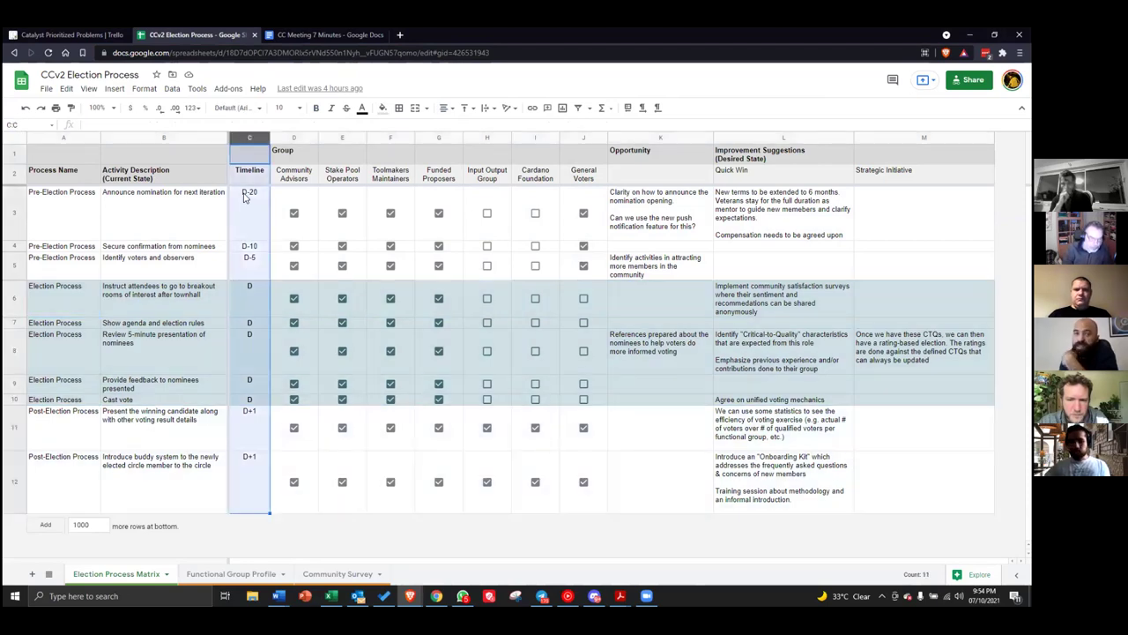
{"action": "left_click", "coordinate": [17, 204]}
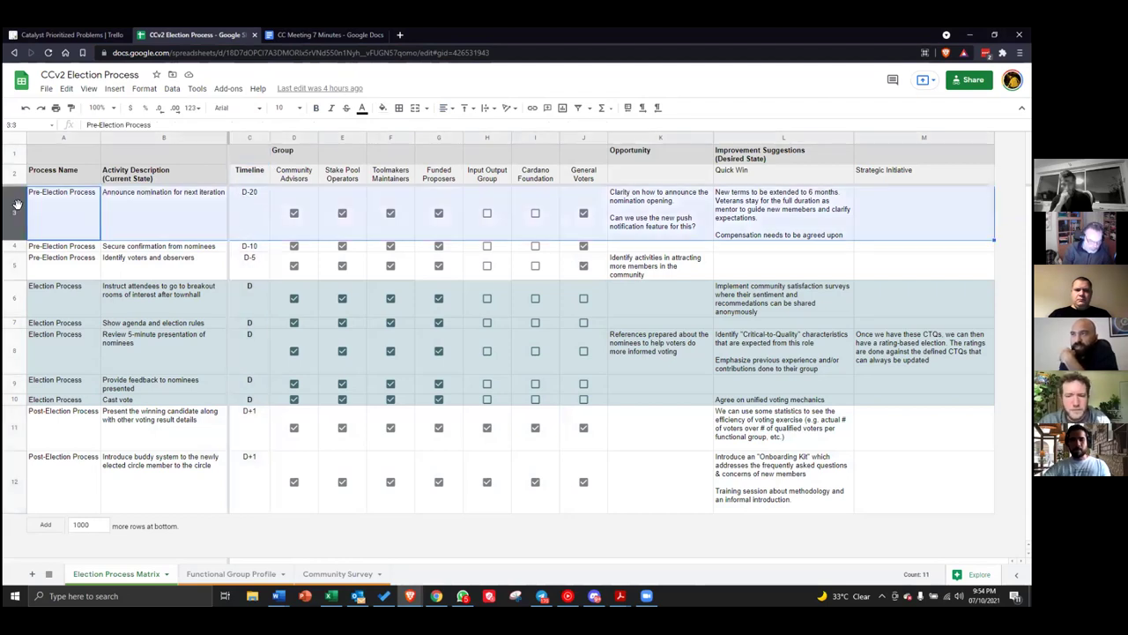
{"action": "left_click", "coordinate": [257, 208]}
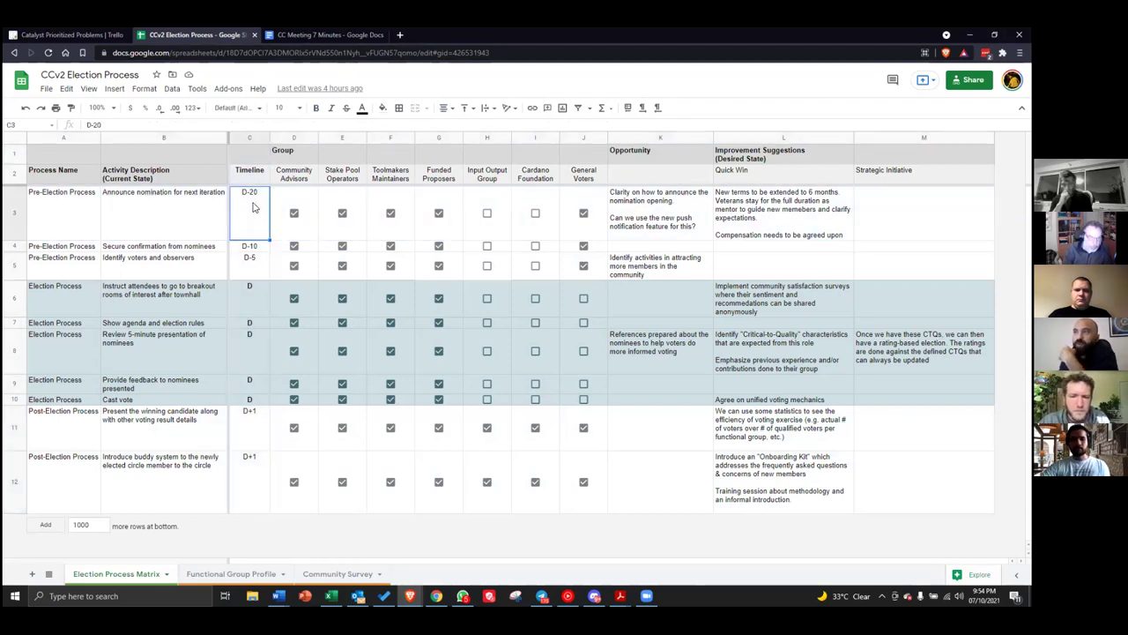
{"action": "left_click", "coordinate": [254, 249]}
{"action": "left_click", "coordinate": [255, 265]}
{"action": "left_click", "coordinate": [256, 293]}
{"action": "left_click_drag", "start_coordinate": [254, 338], "coordinate": [251, 458]}
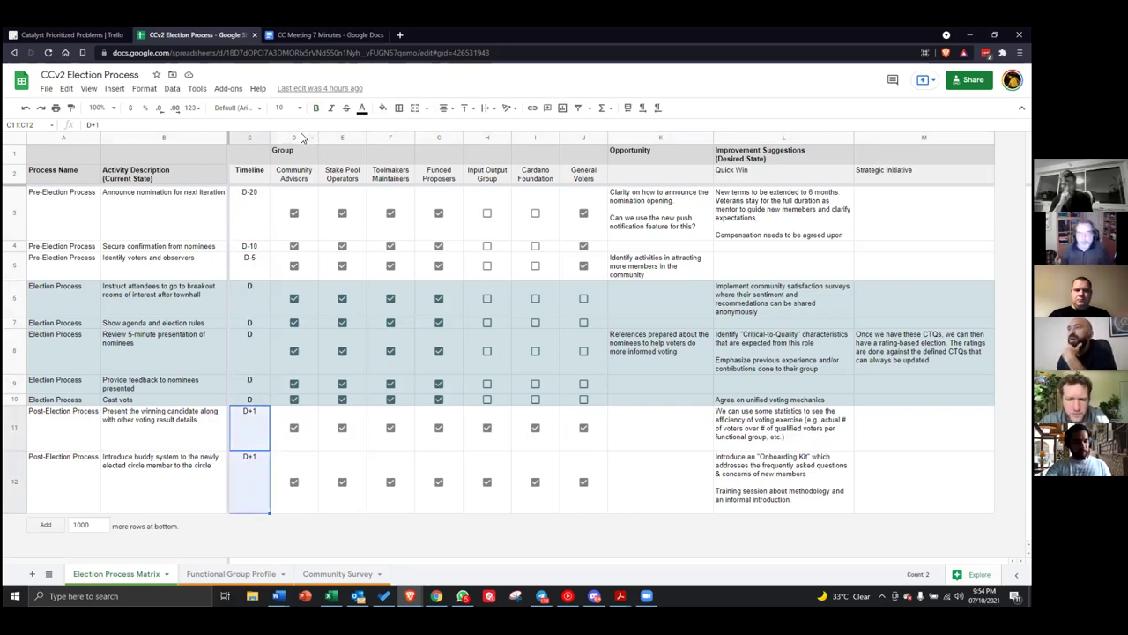
Examine the Group columns and the Opportunity, Quick Win and Strategic Initiative columns of the election matrix.
{"action": "left_click_drag", "start_coordinate": [296, 137], "coordinate": [566, 139]}
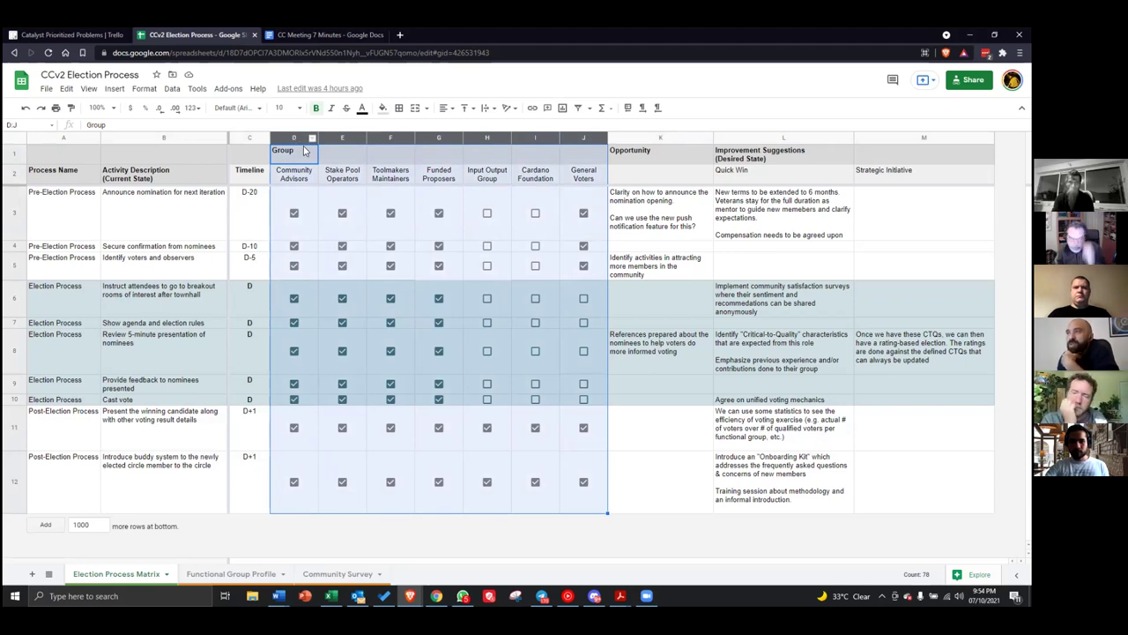
{"action": "left_click", "coordinate": [347, 203]}
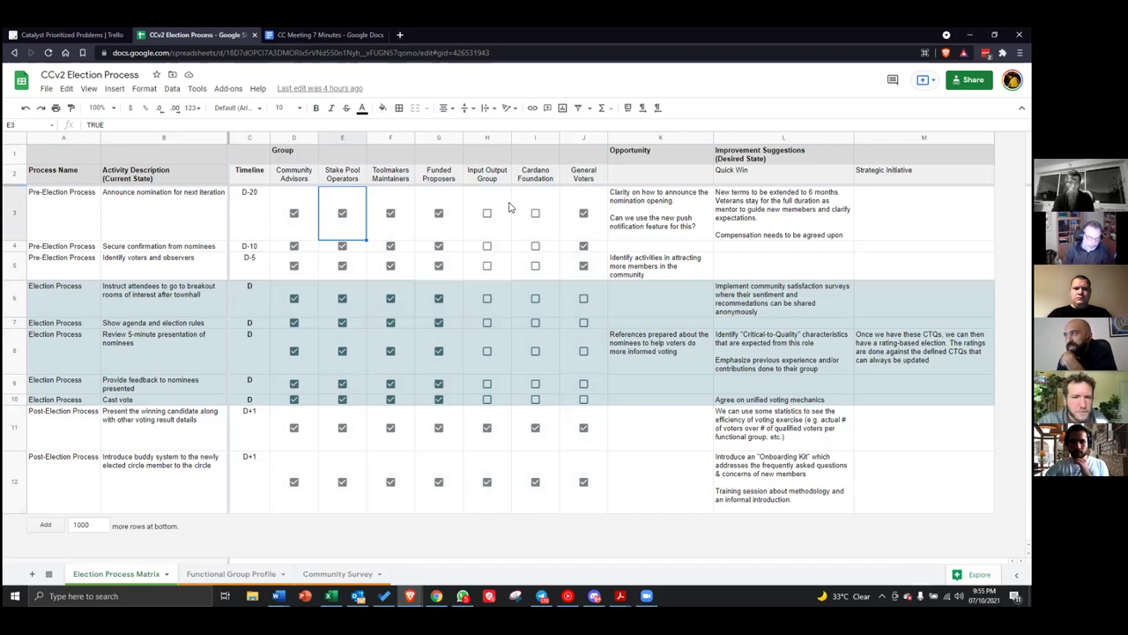
{"action": "left_click", "coordinate": [716, 227]}
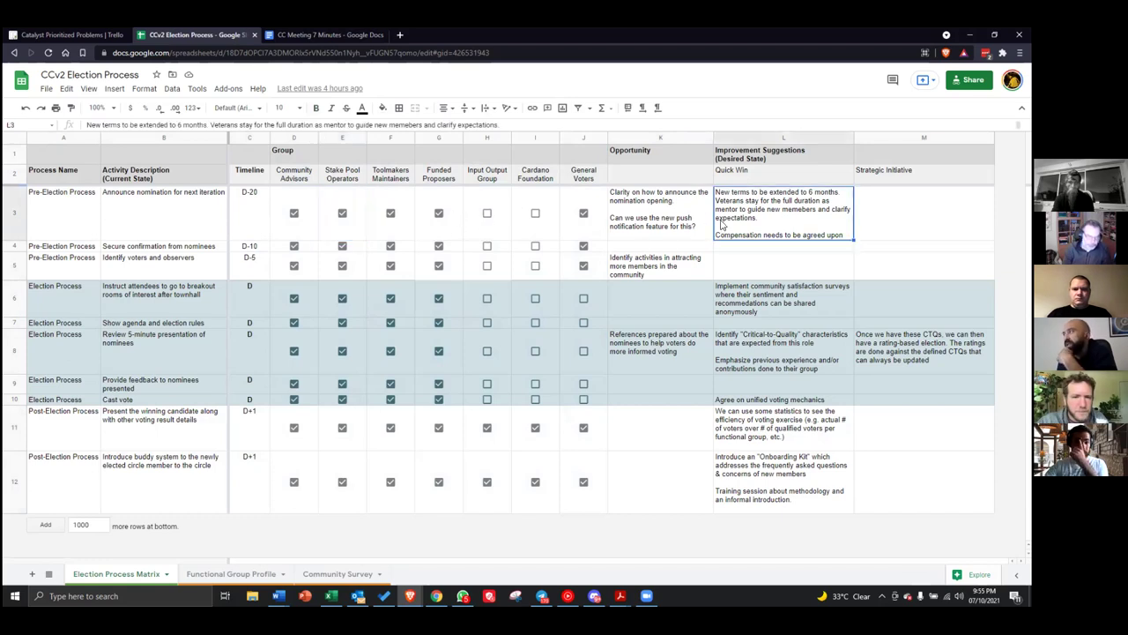
{"action": "left_click", "coordinate": [661, 137]}
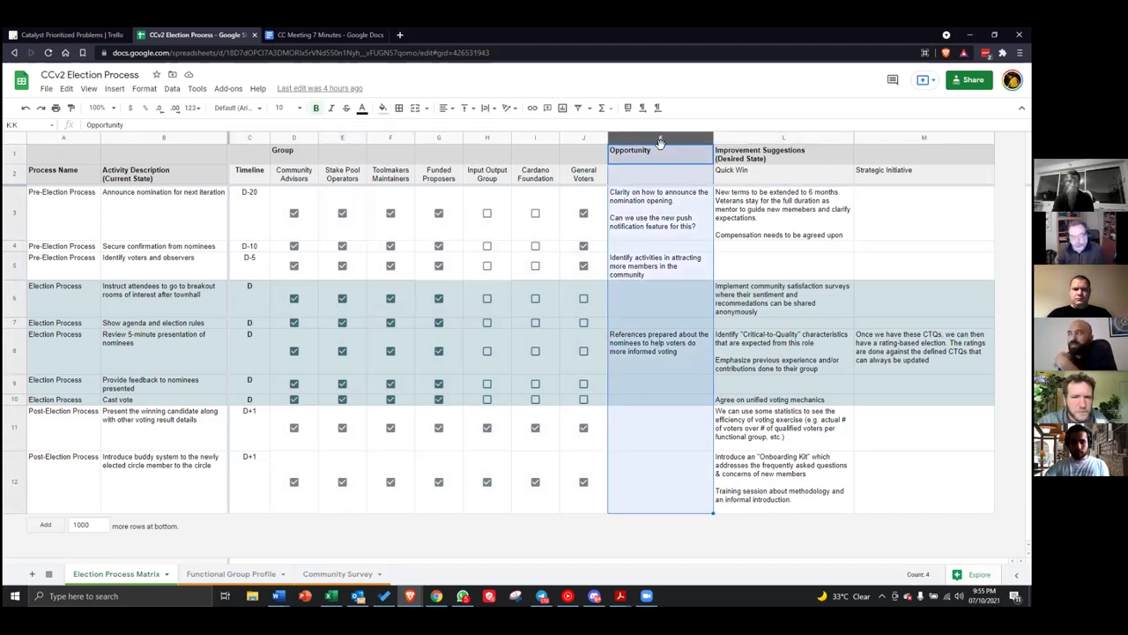
{"action": "left_click", "coordinate": [787, 139]}
{"action": "left_click", "coordinate": [782, 179]}
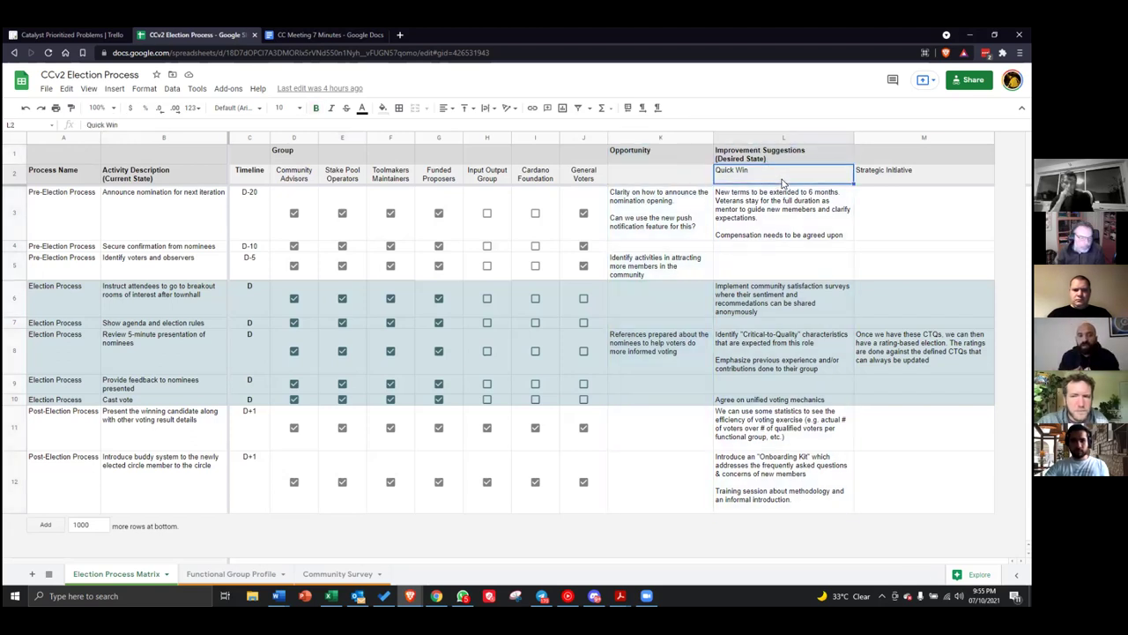
{"action": "left_click", "coordinate": [911, 141]}
{"action": "left_click", "coordinate": [924, 213]}
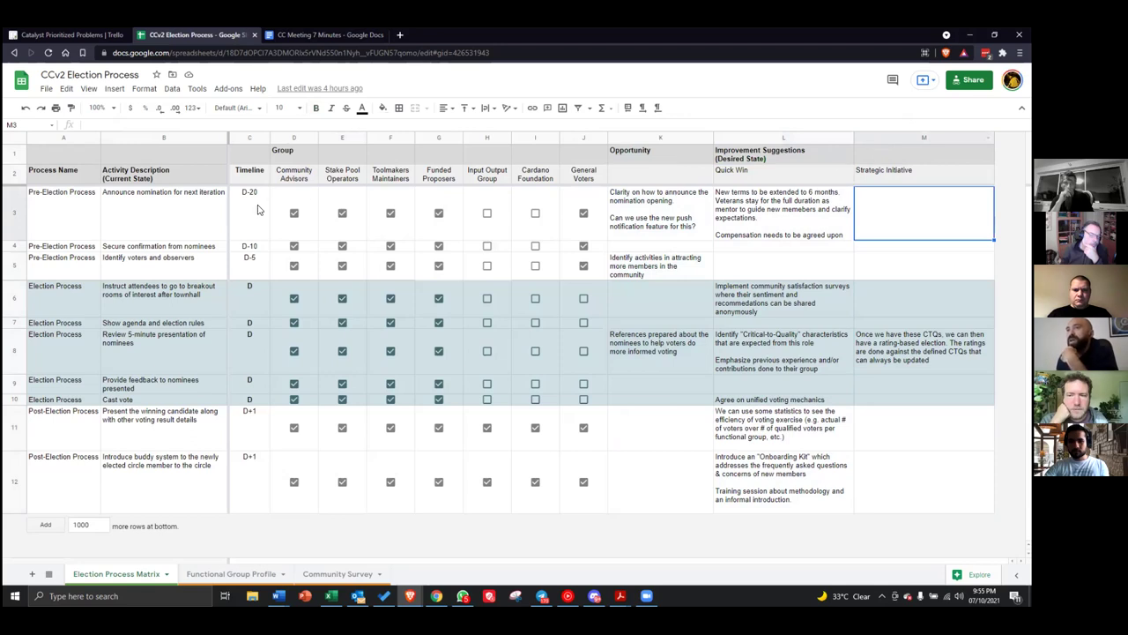
Examine the pre-election rows, focusing on the activity of announcing nominations for the next iteration and its timeline.
{"action": "left_click", "coordinate": [61, 212]}
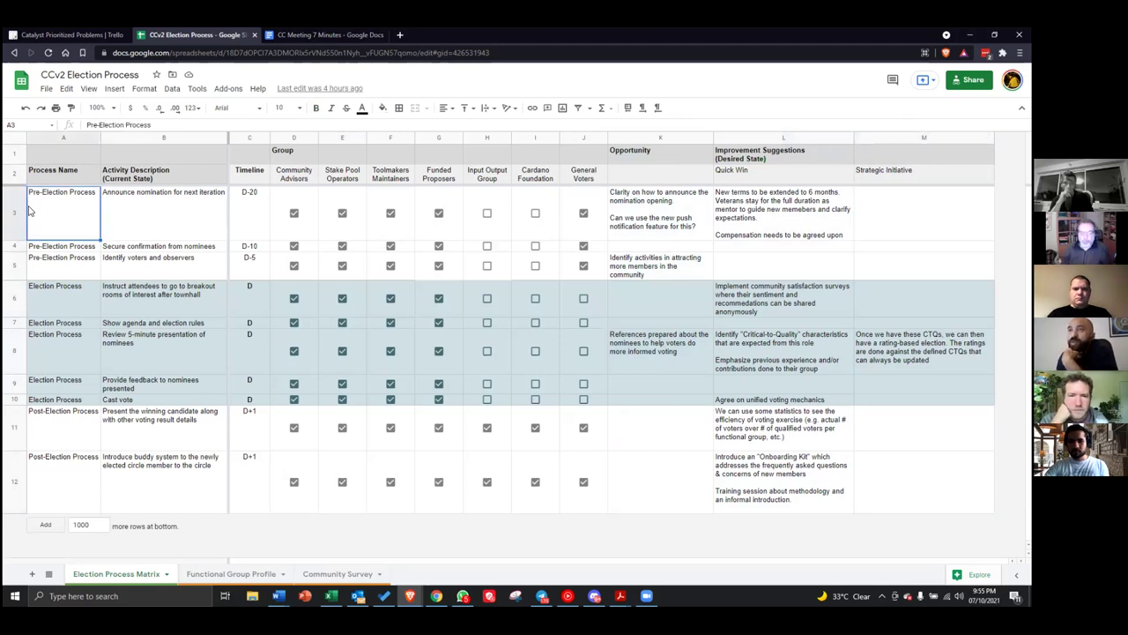
{"action": "left_click", "coordinate": [69, 265], "text": "shift"}
{"action": "left_click", "coordinate": [198, 204]}
{"action": "key", "text": "Right"}
{"action": "left_click", "coordinate": [174, 201]}
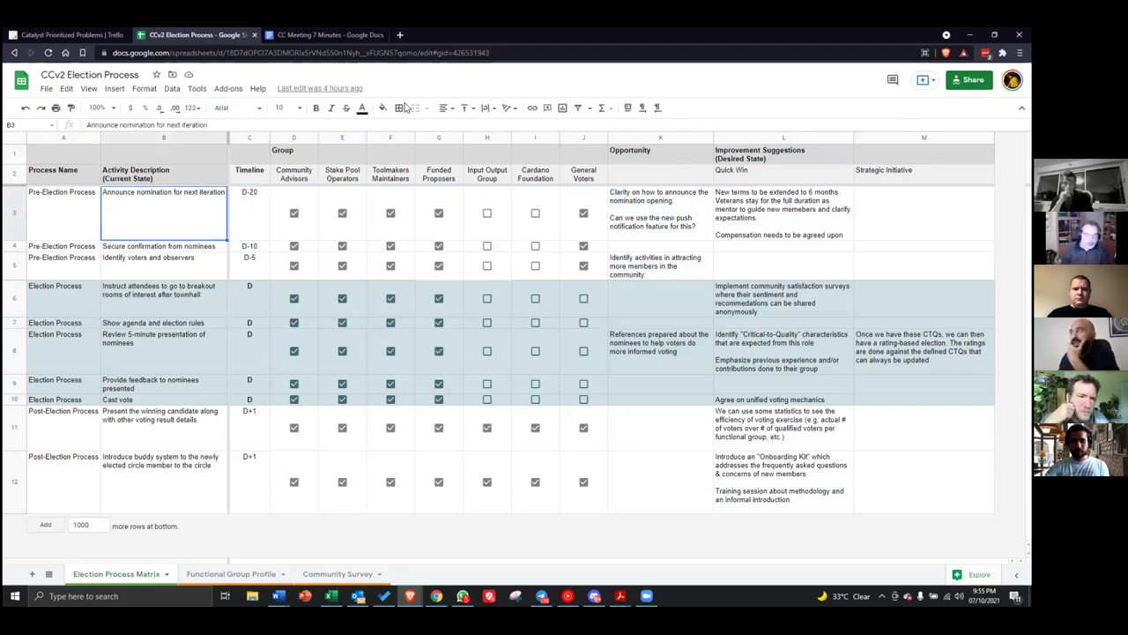
{"action": "left_click", "coordinate": [249, 210]}
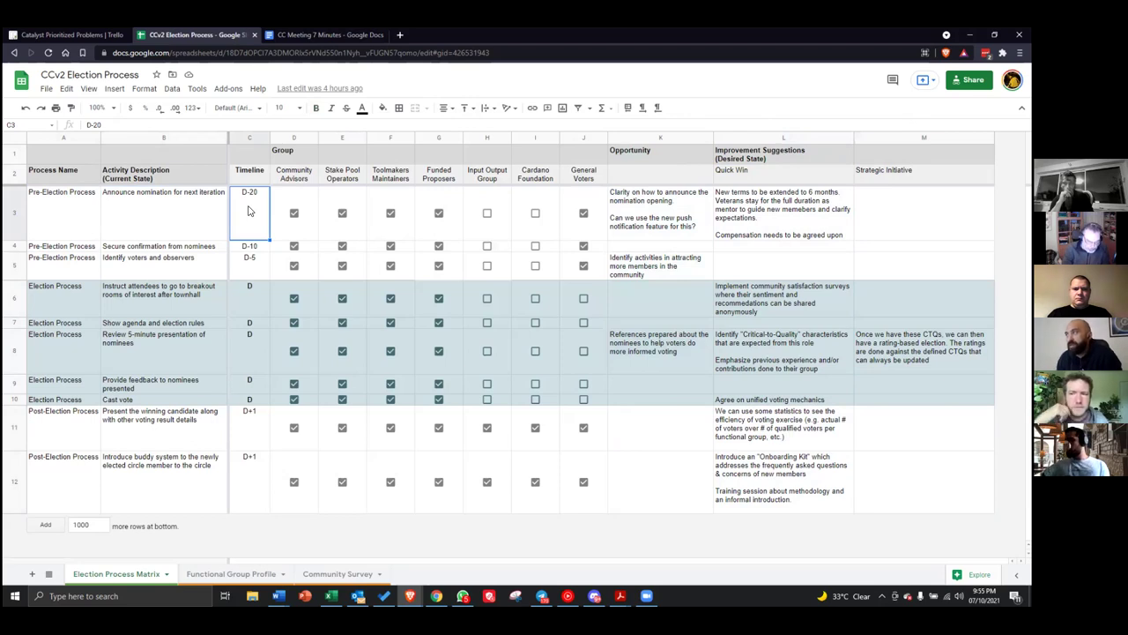
Review the Opportunity and Quick Win notes for the nomination announcement, including the line about compensation.
{"action": "left_click", "coordinate": [654, 206]}
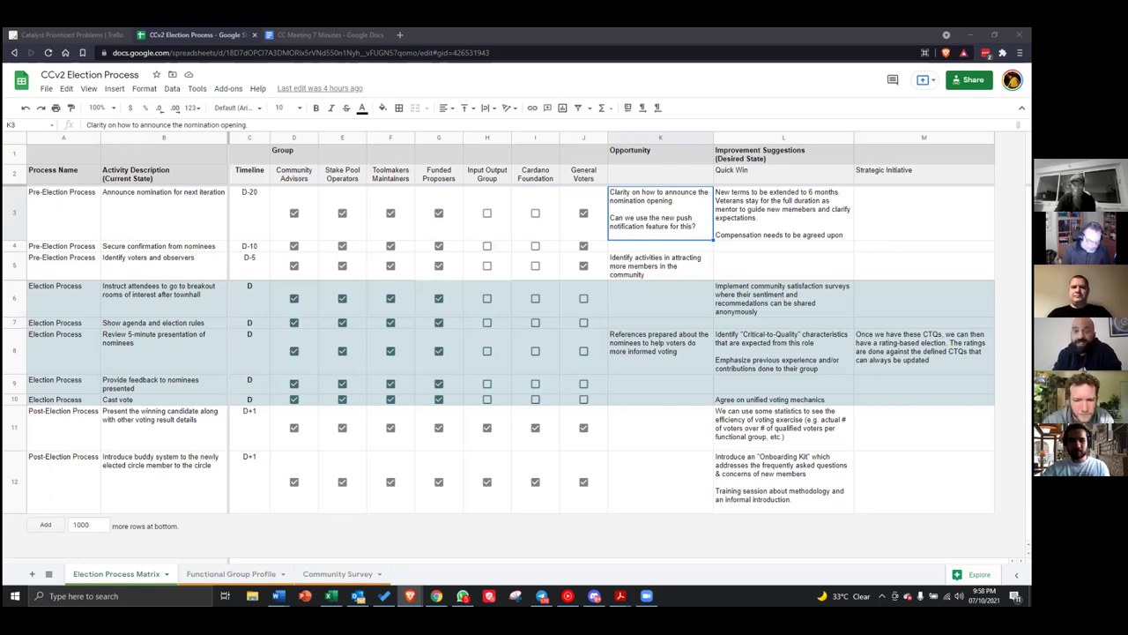
{"action": "left_click", "coordinate": [673, 229]}
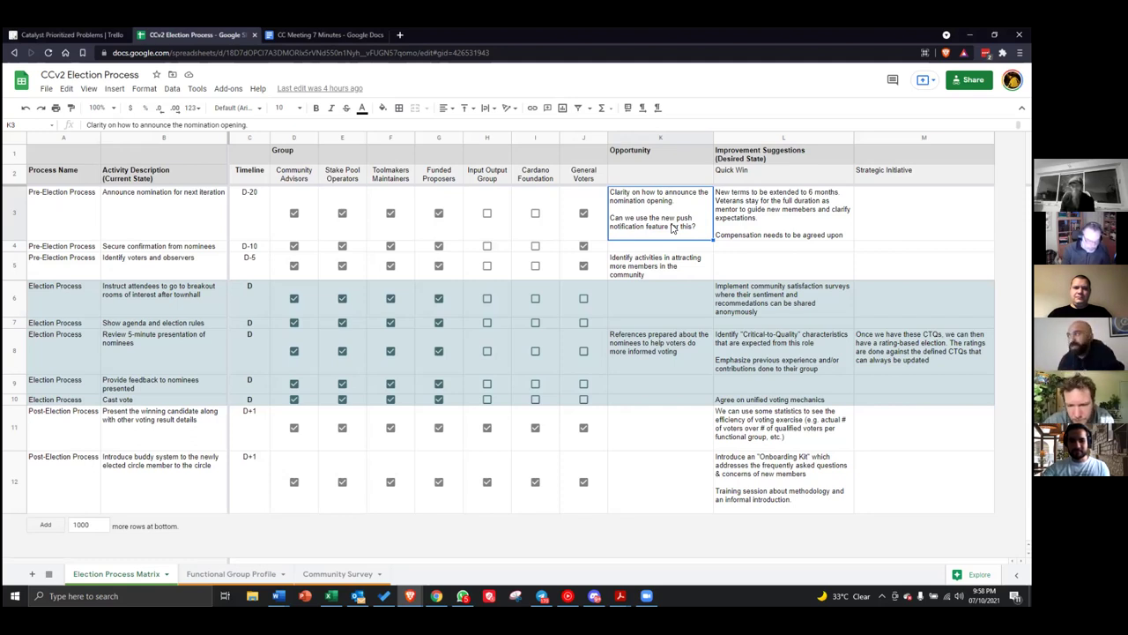
{"action": "left_click", "coordinate": [774, 209]}
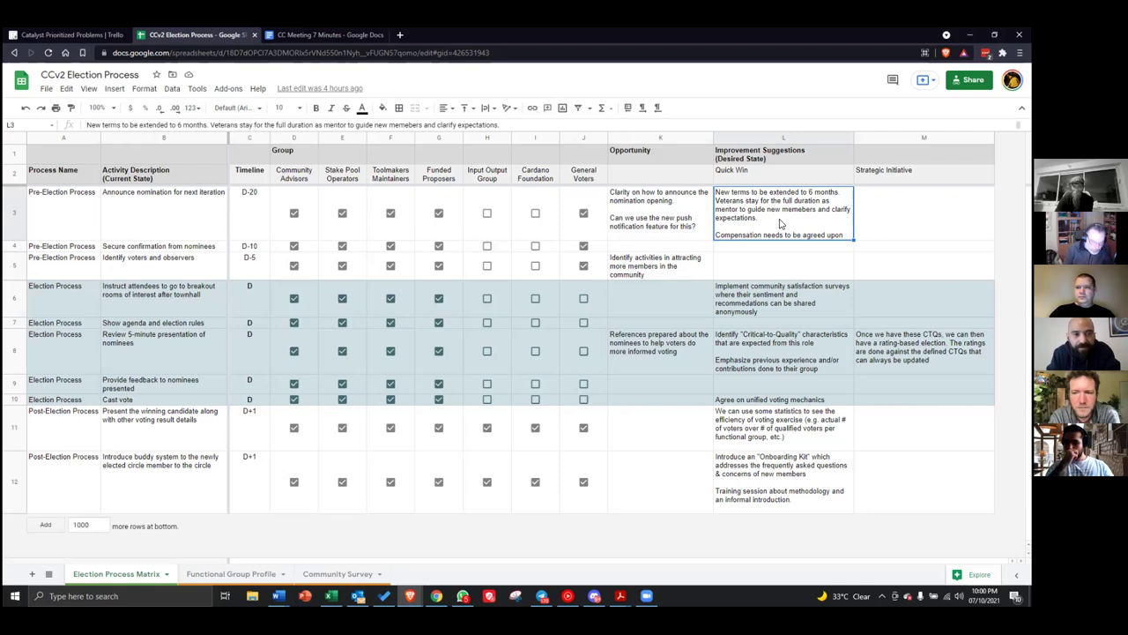
{"action": "double_click", "coordinate": [760, 234]}
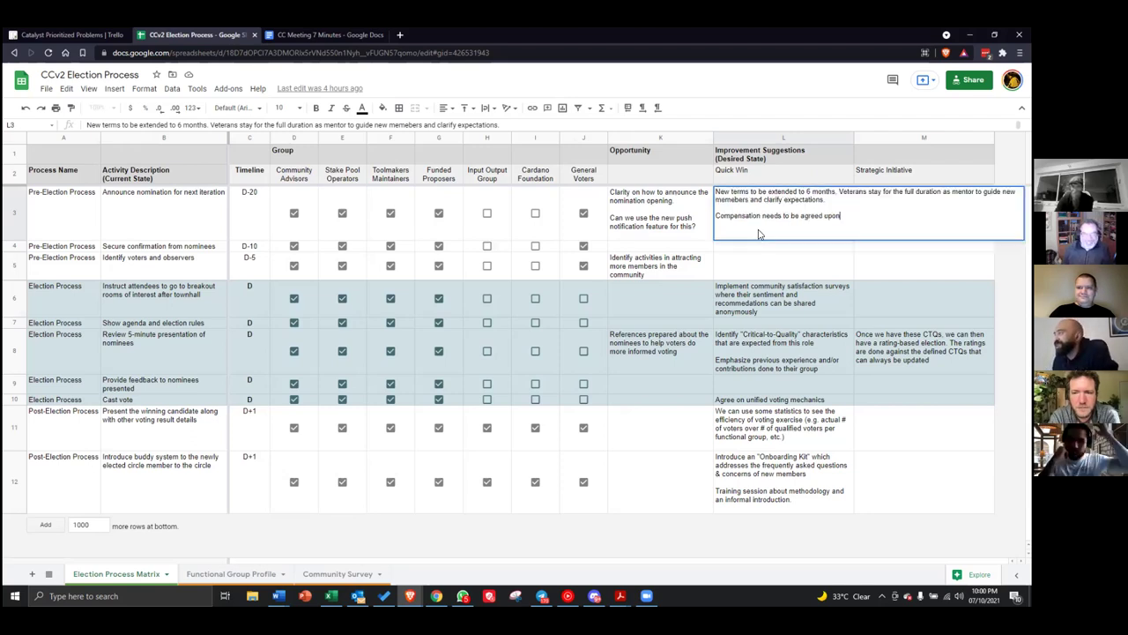
{"action": "triple_click", "coordinate": [736, 215]}
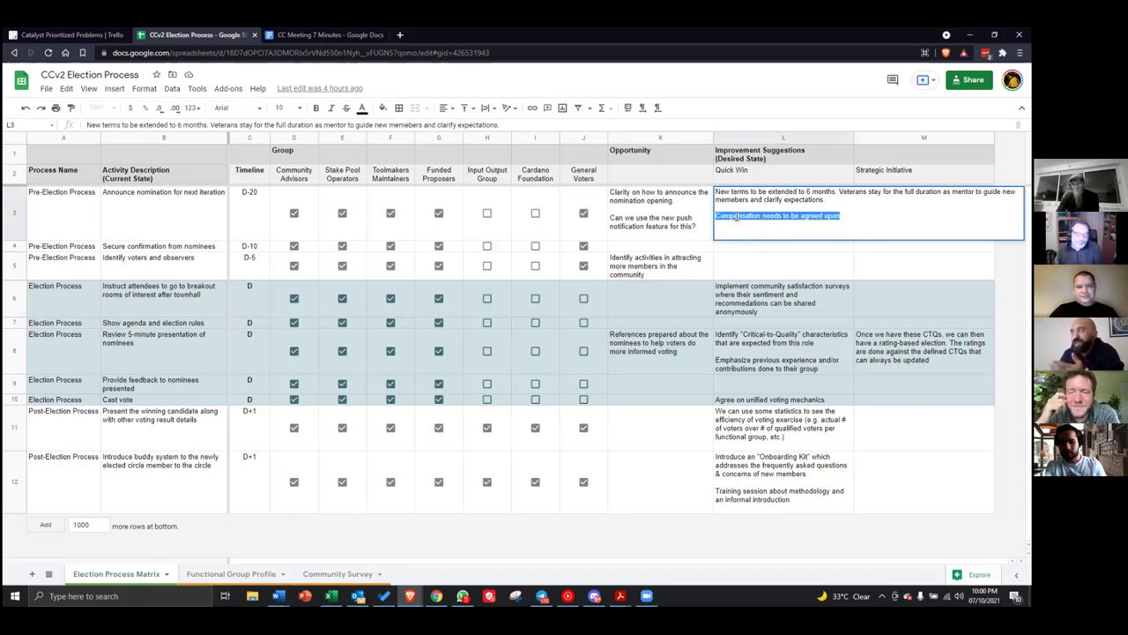
{"action": "left_click", "coordinate": [741, 246]}
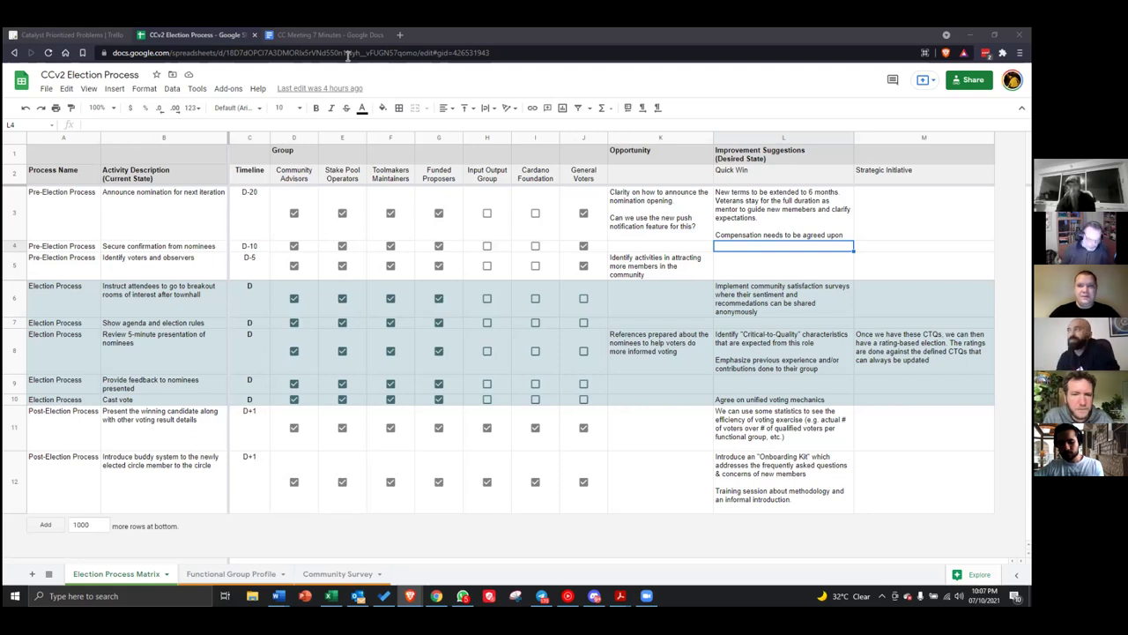
{"action": "double_click", "coordinate": [723, 239]}
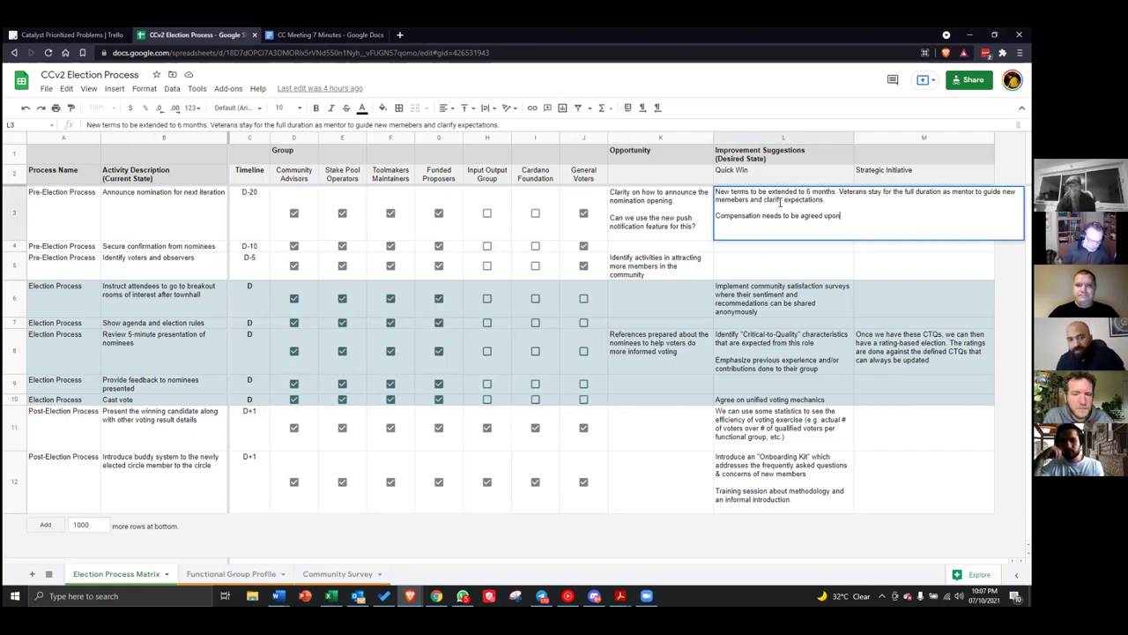
{"action": "triple_click", "coordinate": [839, 202]}
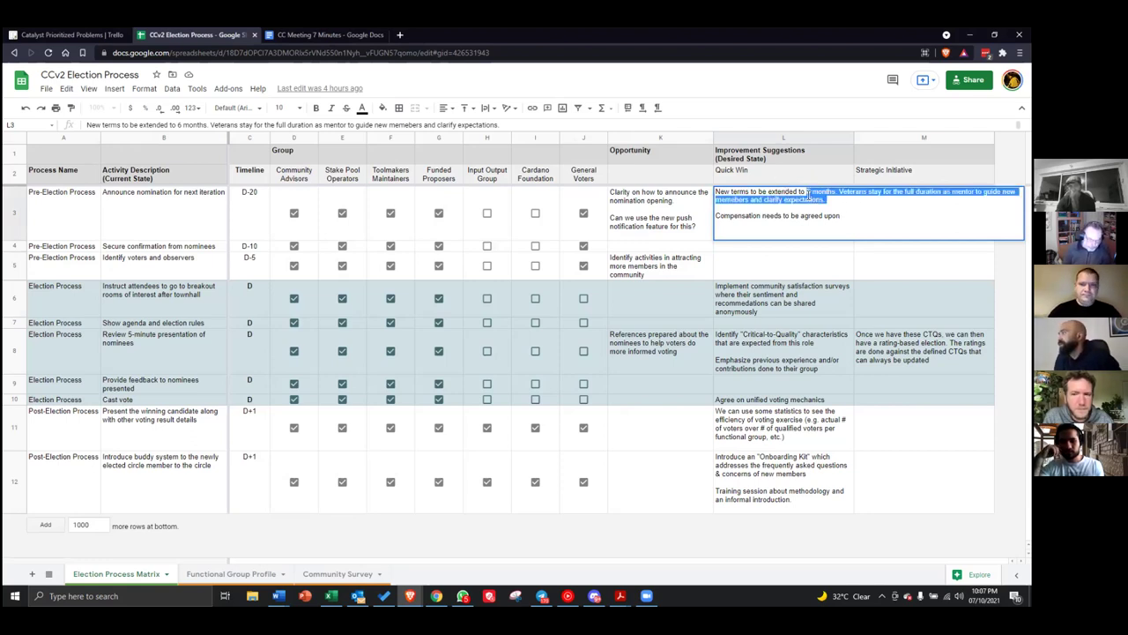
{"action": "left_click", "coordinate": [760, 192]}
{"action": "left_click_drag", "start_coordinate": [759, 192], "coordinate": [861, 199]}
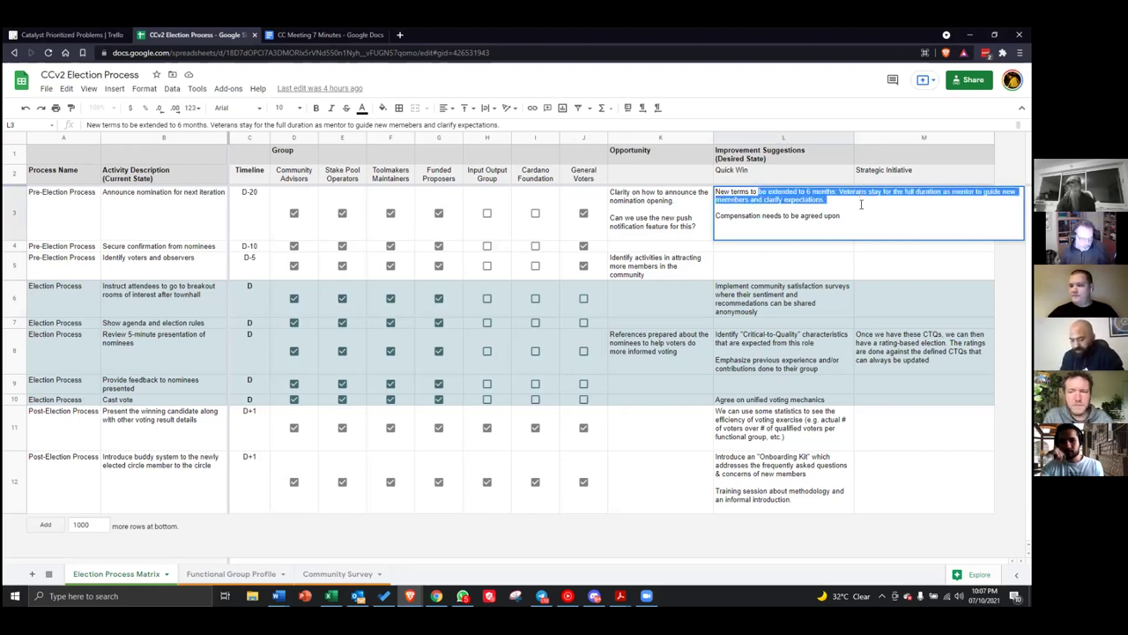
{"action": "type", "text": "bw"}
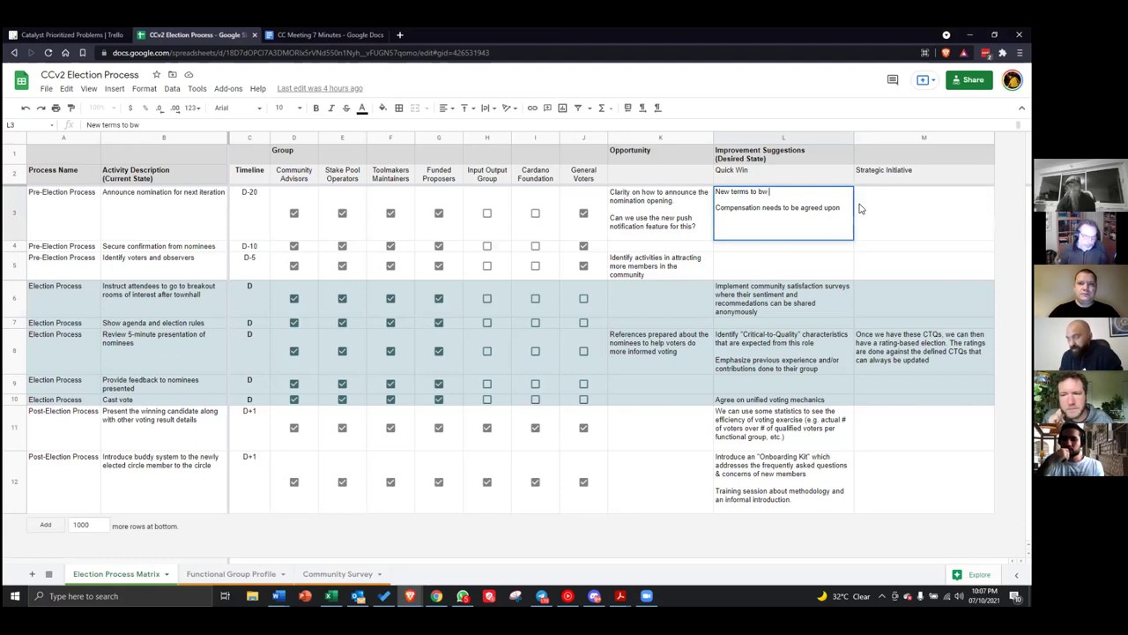
{"action": "key", "text": "Escape"}
{"action": "left_click", "coordinate": [790, 295]}
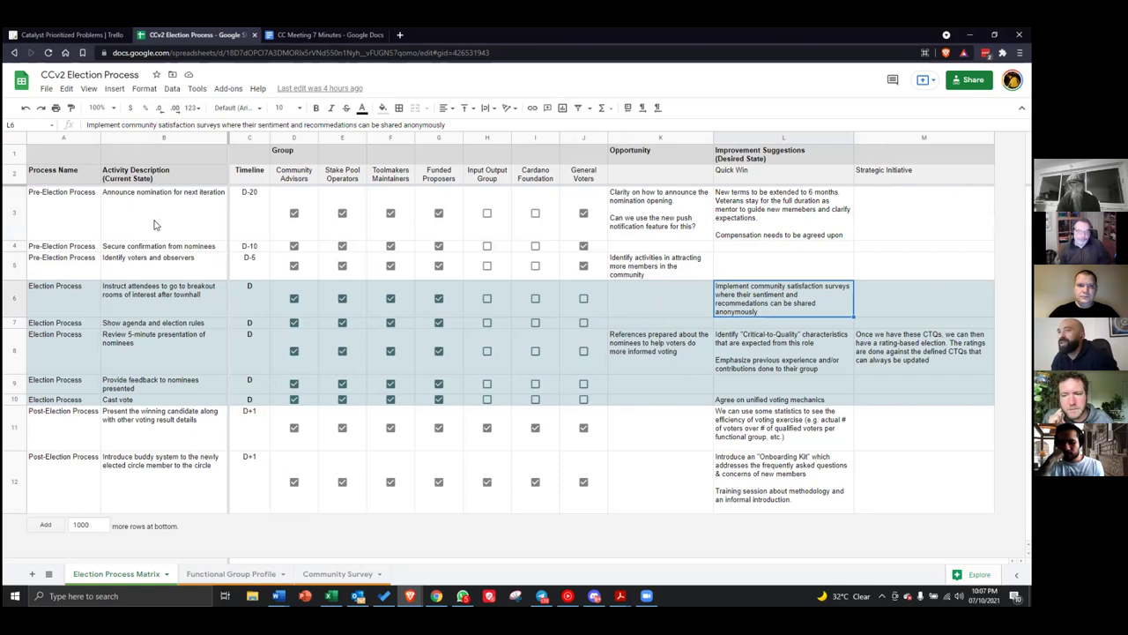
Examine the nominee confirmation activity, its timeline against the nomination announcement, and the Community Advisors group column.
{"action": "left_click", "coordinate": [118, 237]}
{"action": "left_click", "coordinate": [134, 247]}
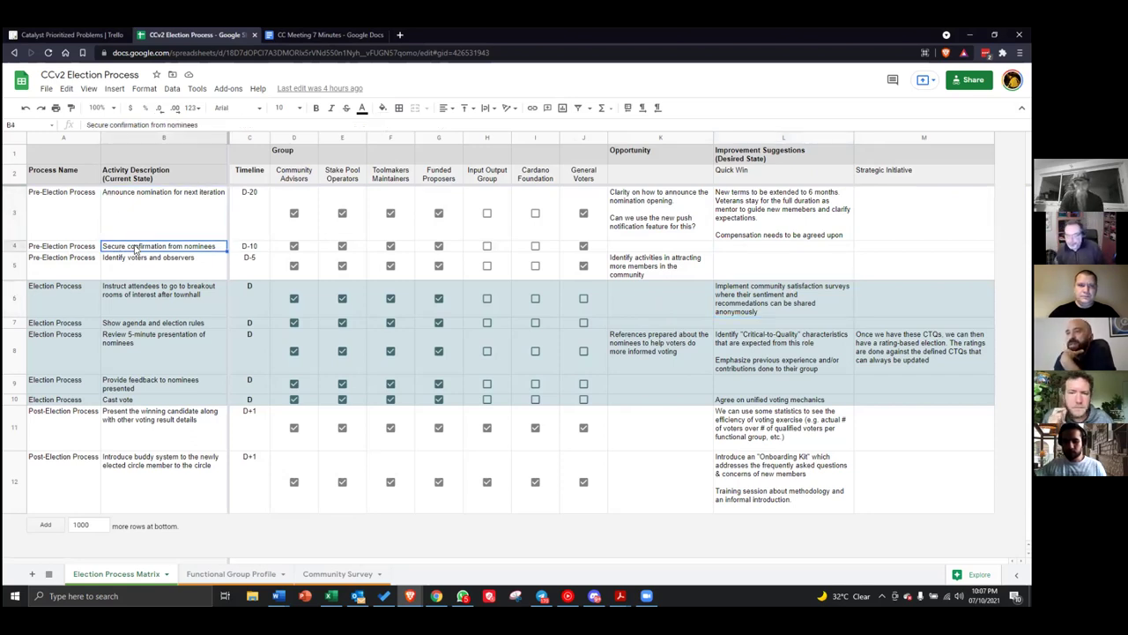
{"action": "left_click", "coordinate": [151, 212]}
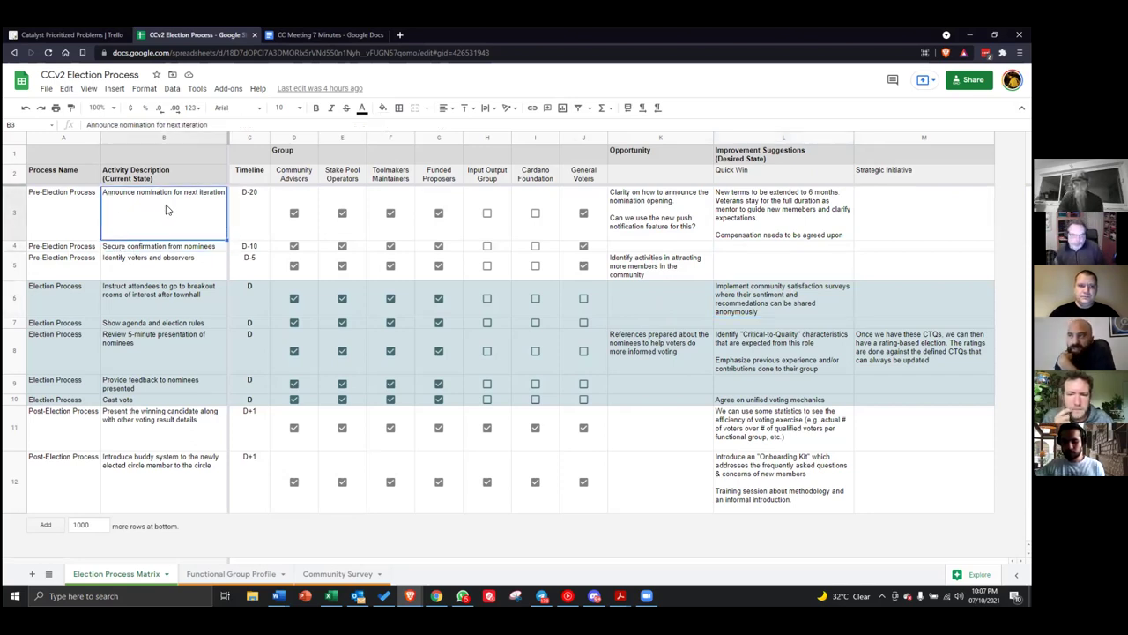
{"action": "left_click", "coordinate": [249, 212]}
{"action": "left_click", "coordinate": [252, 246]}
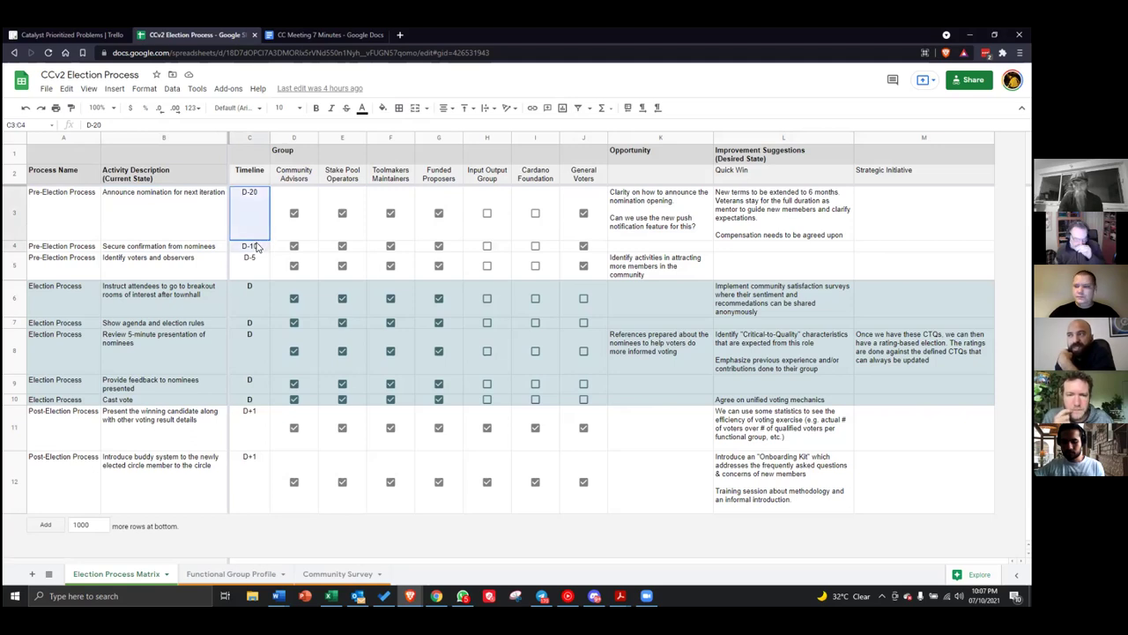
{"action": "left_click", "coordinate": [179, 249]}
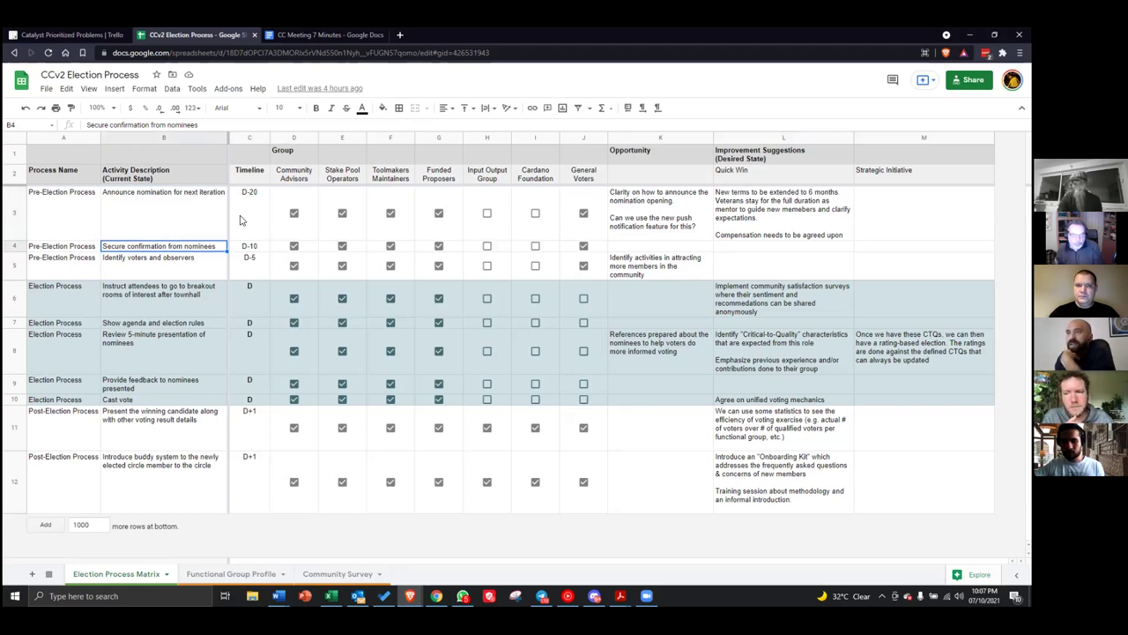
{"action": "left_click", "coordinate": [292, 139]}
{"action": "mouse_move", "coordinate": [290, 139]}
{"action": "left_mouse_down"}
{"action": "mouse_move", "coordinate": [401, 141]}
{"action": "mouse_move", "coordinate": [293, 141]}
{"action": "left_mouse_up"}
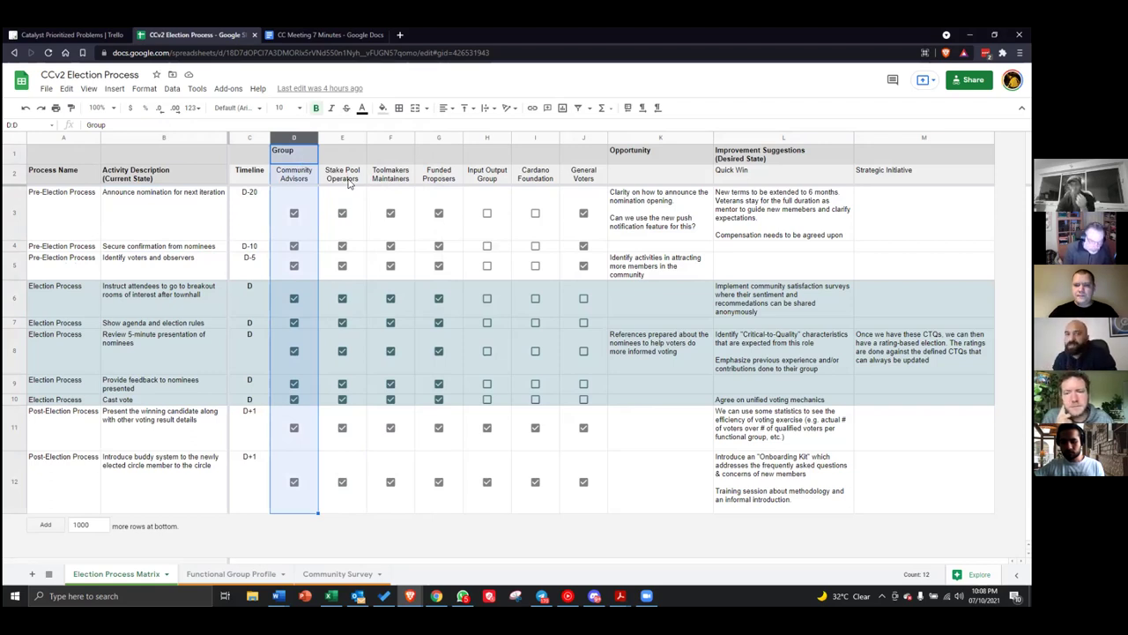
Review the row on identifying voters and observers, including its timeline and the Opportunity notes on attracting members and push notifications.
{"action": "left_click", "coordinate": [167, 265]}
{"action": "left_click", "coordinate": [177, 249]}
{"action": "left_click", "coordinate": [16, 264]}
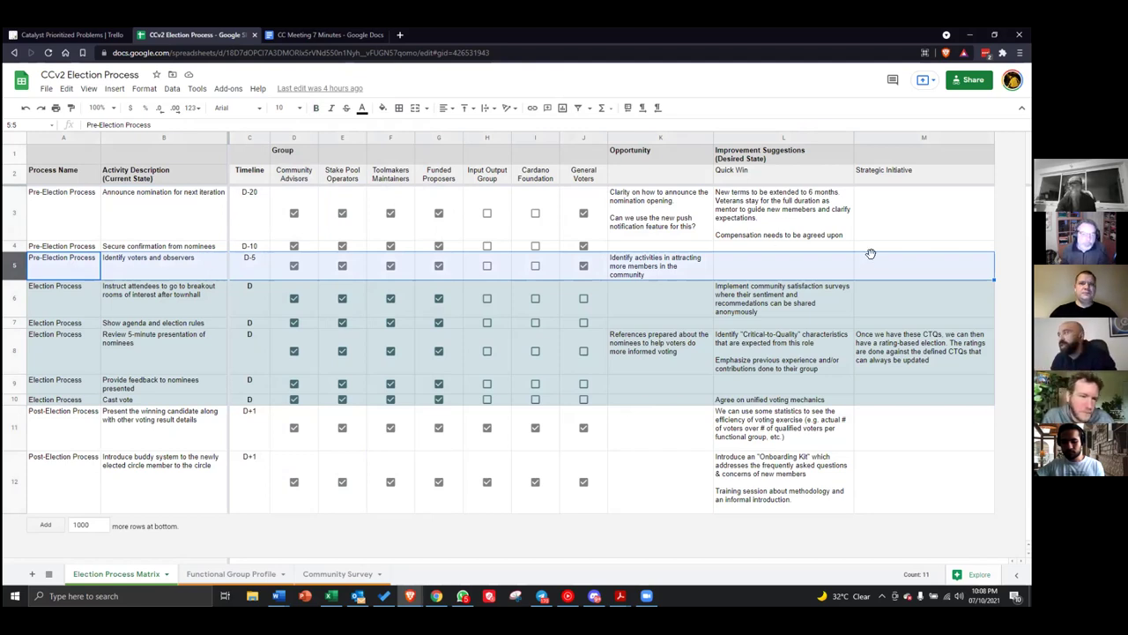
{"action": "left_click", "coordinate": [667, 271]}
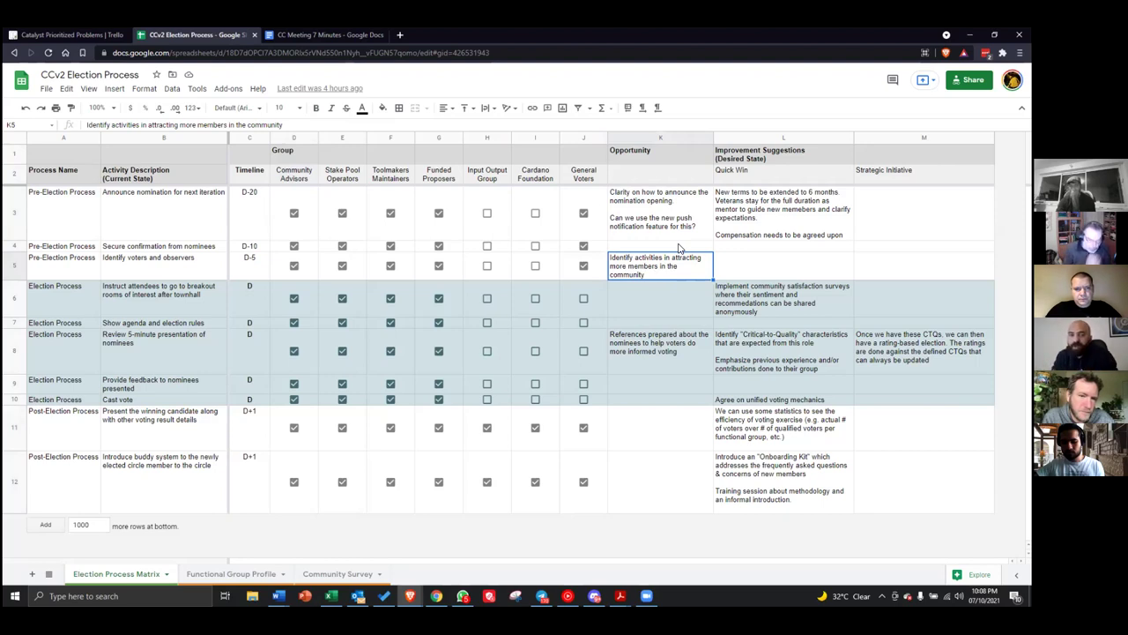
{"action": "left_click", "coordinate": [671, 217]}
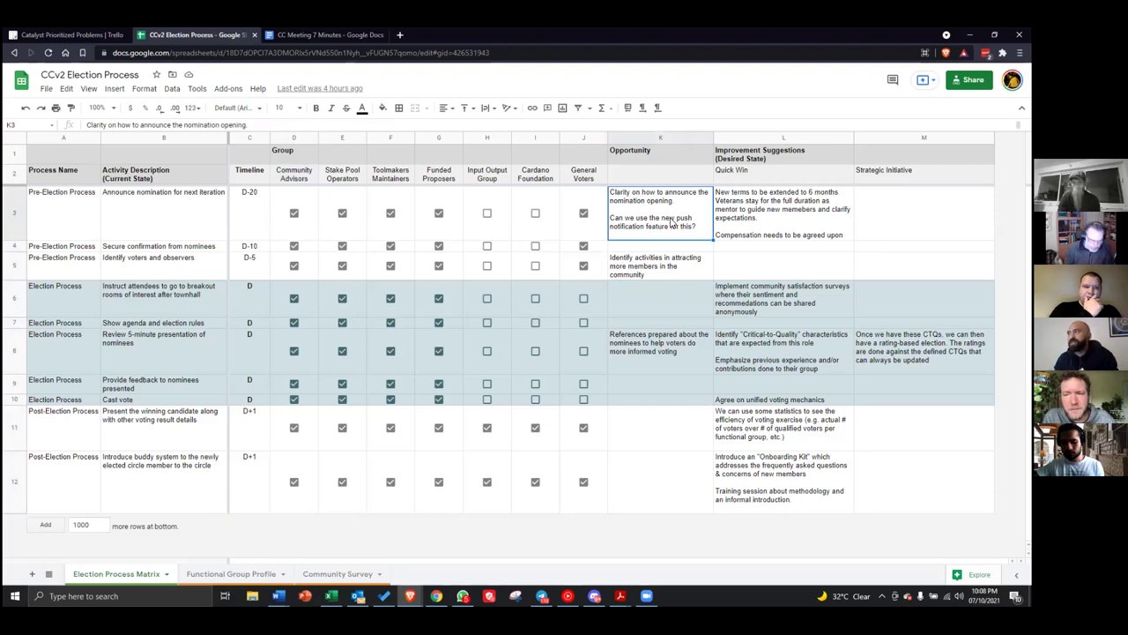
{"action": "left_click", "coordinate": [250, 258]}
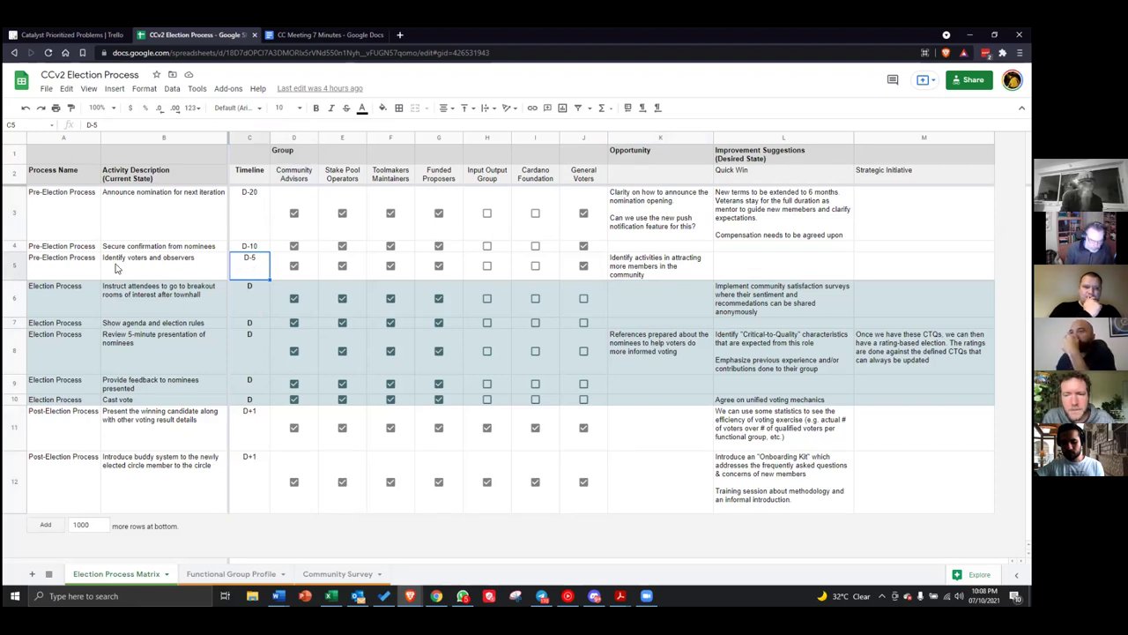
Examine the election-day row on instructing attendees to go to breakout rooms after the townhall, and the Group columns.
{"action": "left_click", "coordinate": [165, 300]}
{"action": "left_click", "coordinate": [18, 296]}
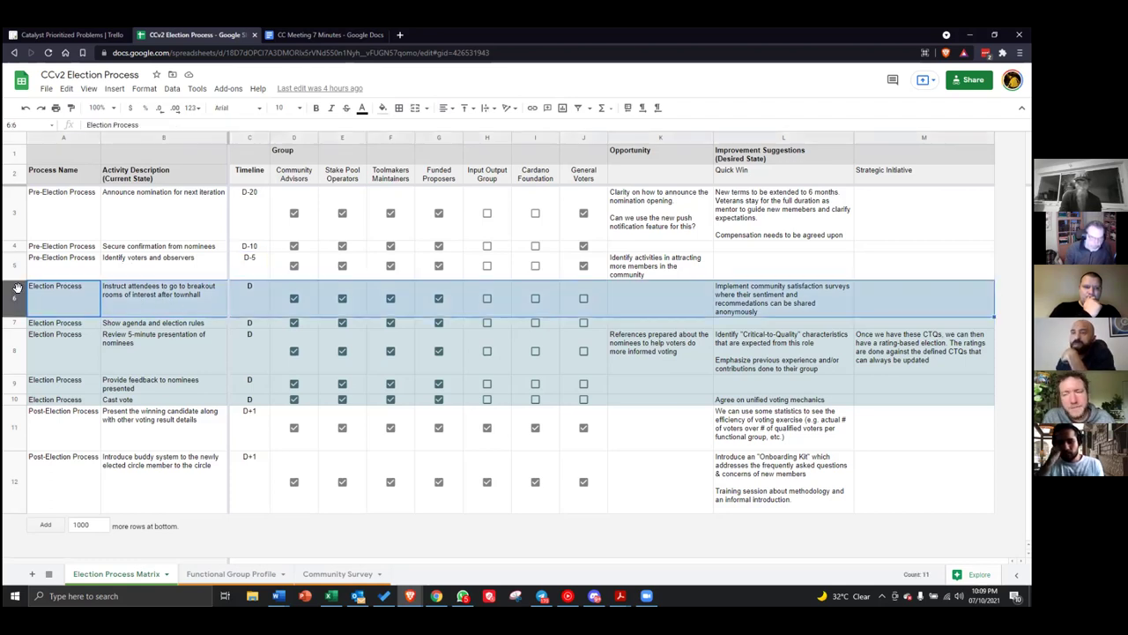
{"action": "left_click", "coordinate": [170, 303]}
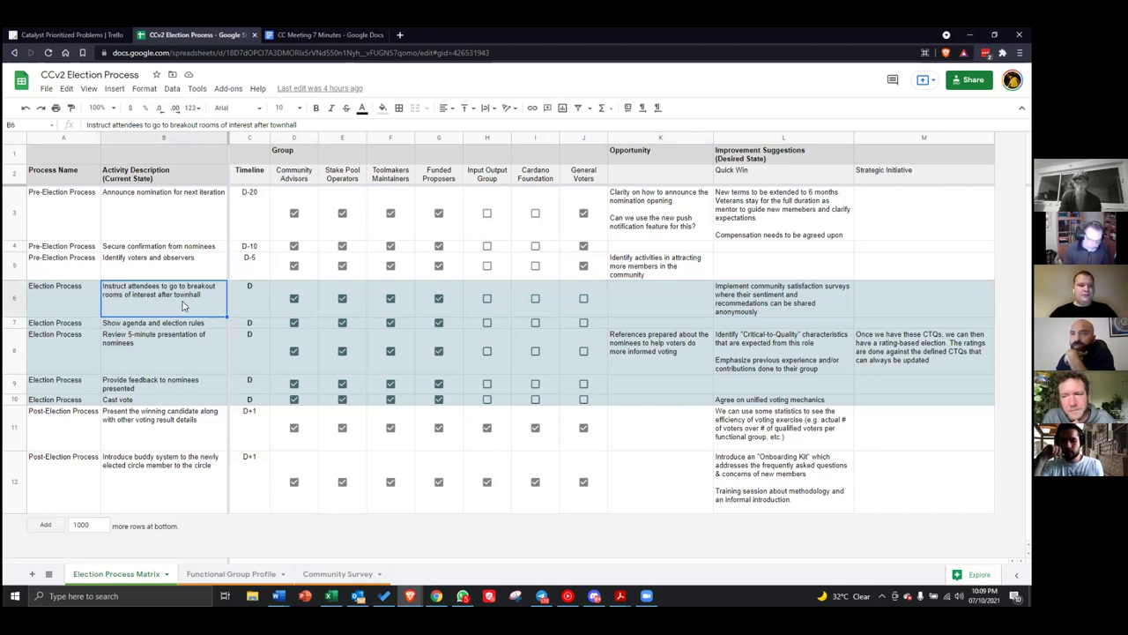
{"action": "left_click", "coordinate": [294, 137]}
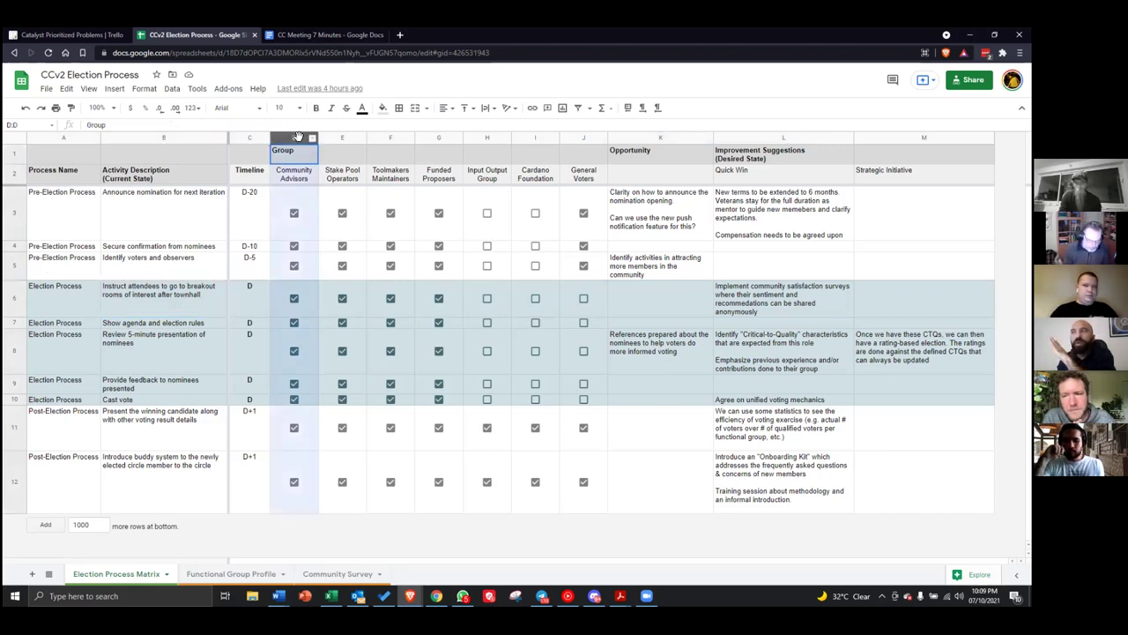
{"action": "left_click", "coordinate": [164, 292]}
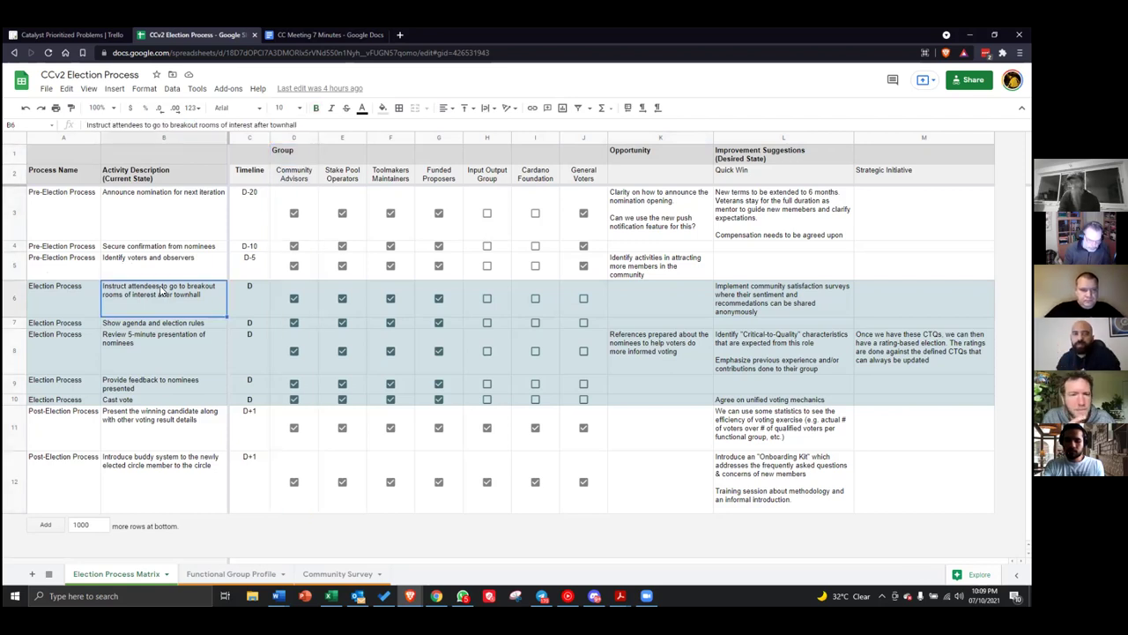
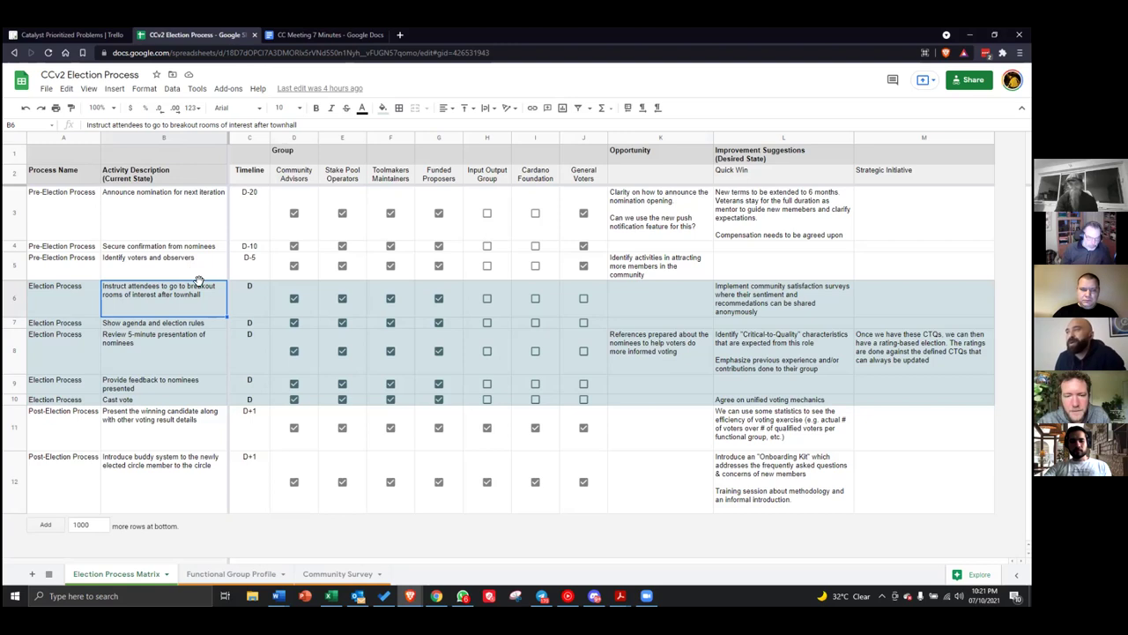
{"action": "left_click", "coordinate": [14, 297]}
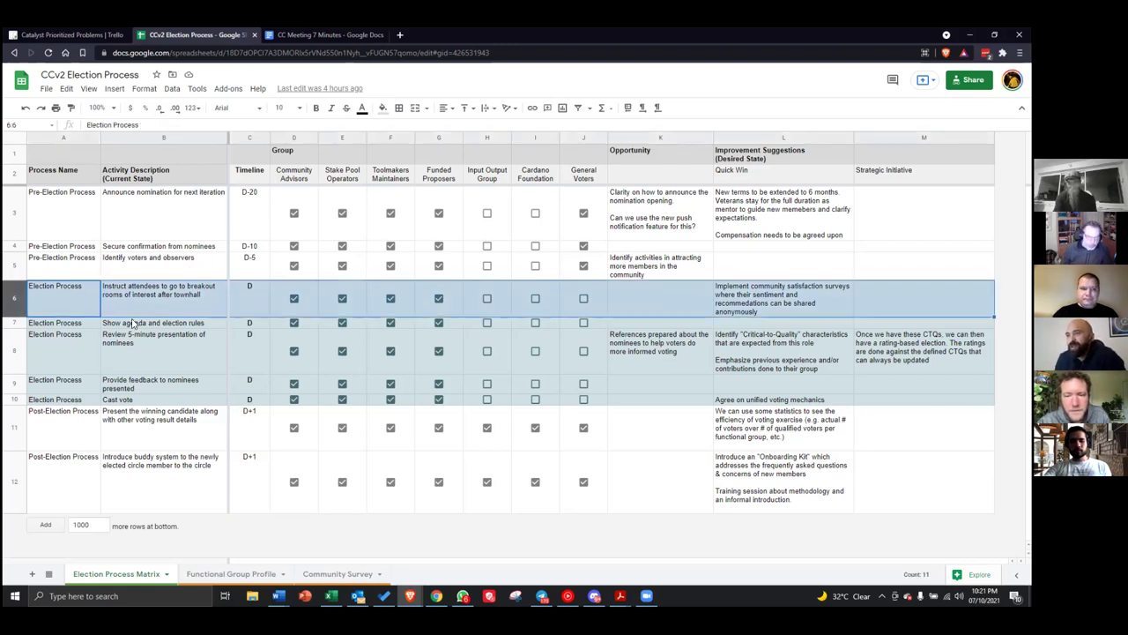
Review the election-day activities from showing the agenda to casting votes, plus the Quick Win about anonymous community satisfaction surveys.
{"action": "left_click", "coordinate": [135, 322]}
{"action": "left_click_drag", "start_coordinate": [138, 326], "coordinate": [136, 395]}
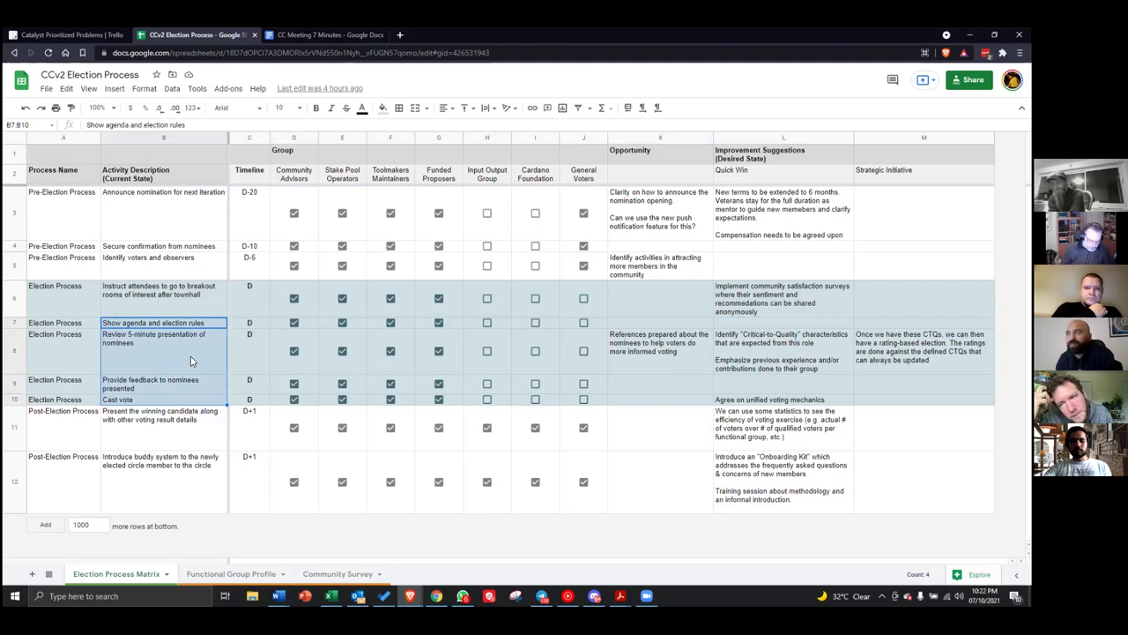
{"action": "left_click", "coordinate": [183, 300]}
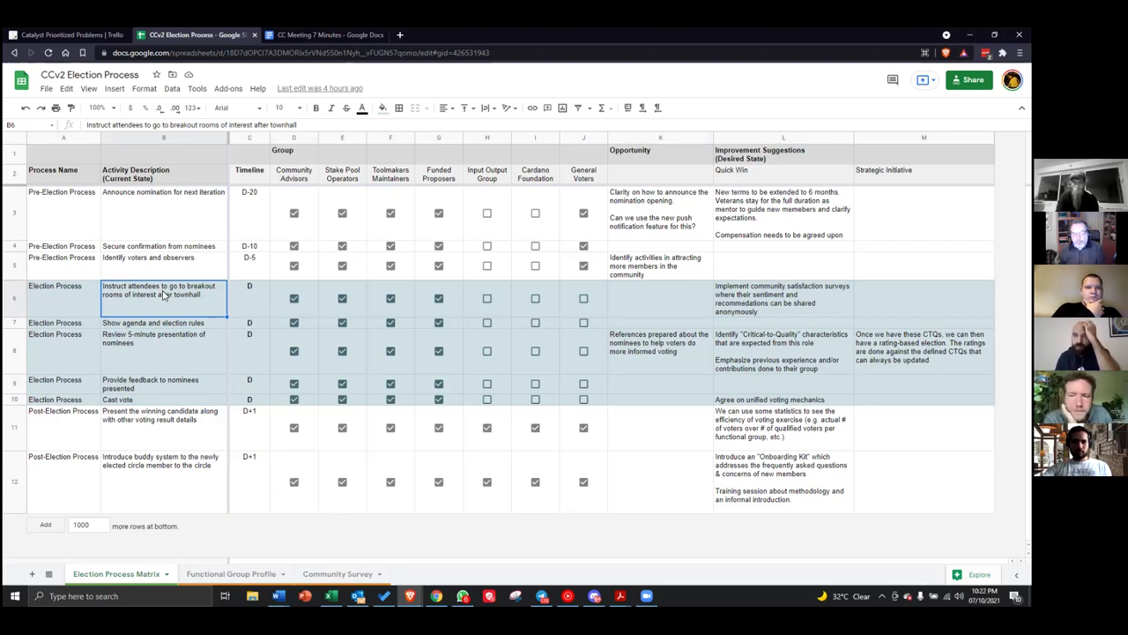
{"action": "left_click", "coordinate": [792, 304]}
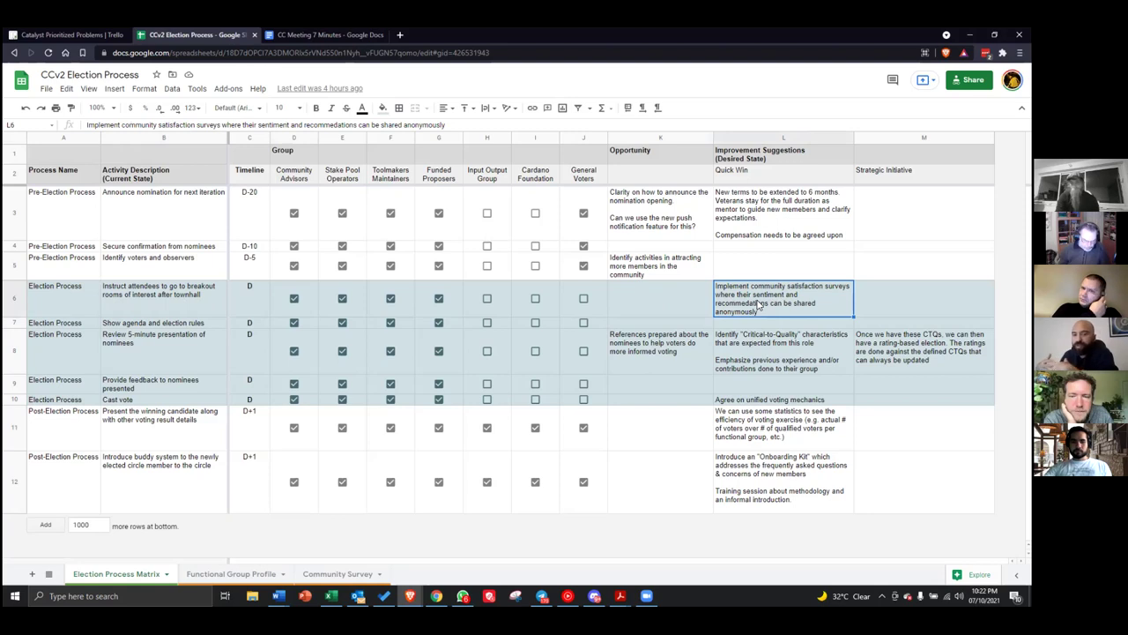
{"action": "left_click", "coordinate": [77, 328]}
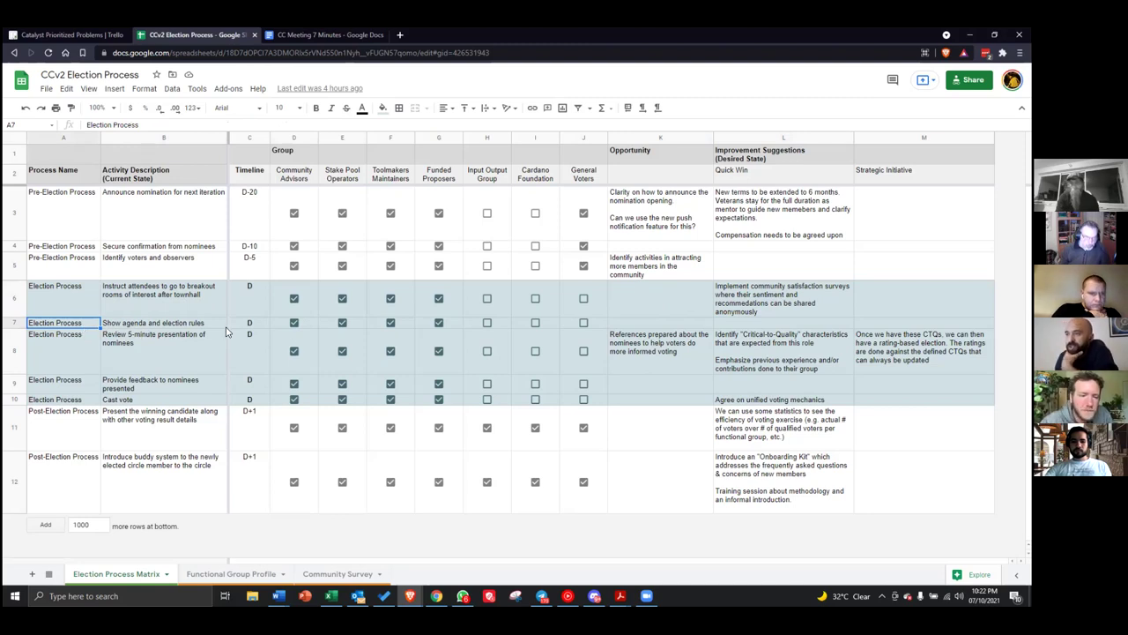
Review the 5-minute nominee presentation row, including its Opportunity note and the Quick Win about "Critical-to-Quality" characteristics.
{"action": "left_click", "coordinate": [132, 350]}
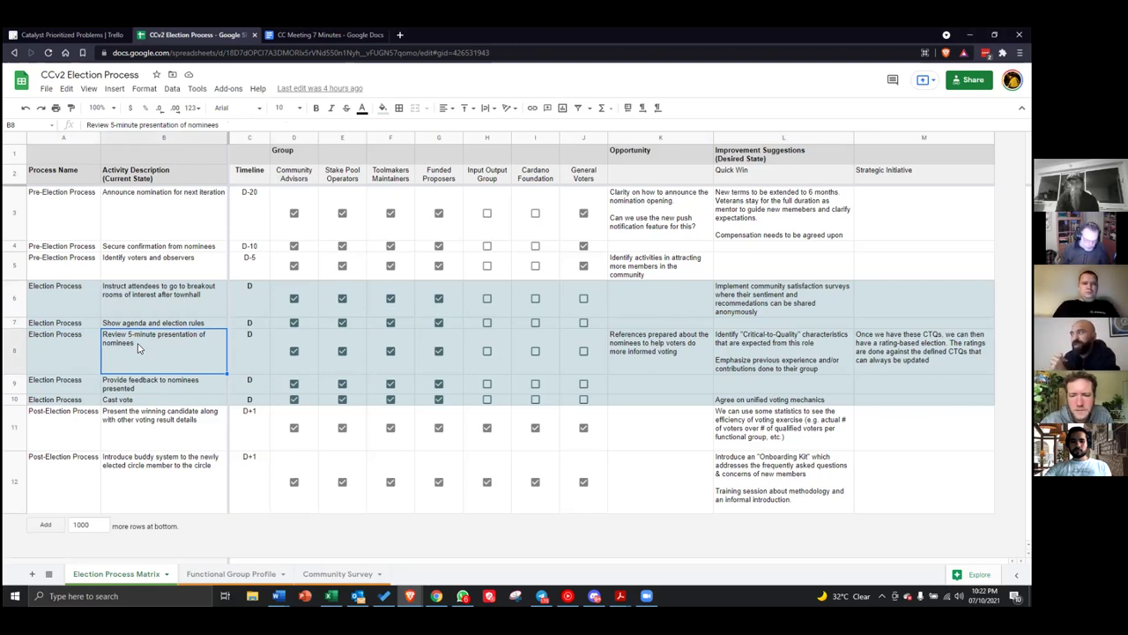
{"action": "left_click", "coordinate": [654, 351]}
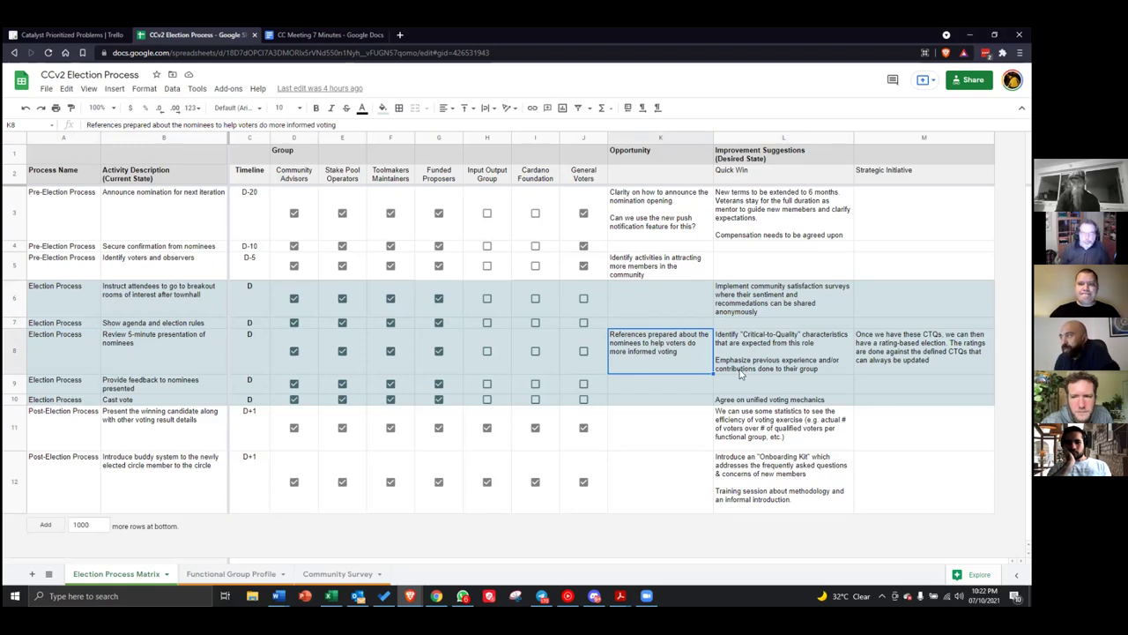
{"action": "left_click", "coordinate": [781, 346]}
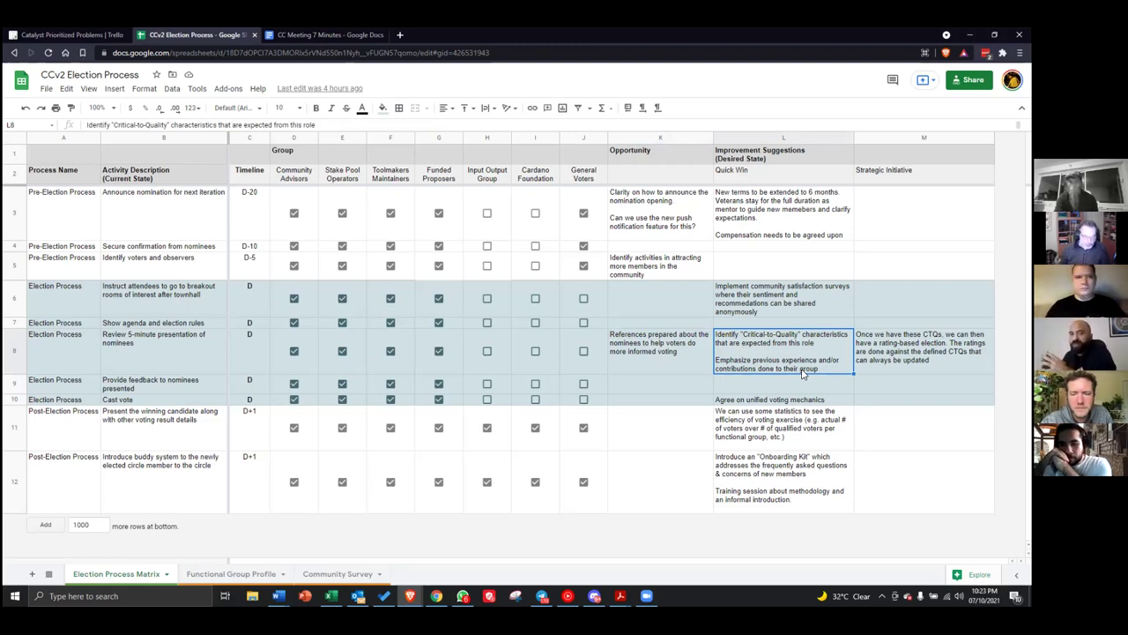
{"action": "triple_click", "coordinate": [766, 335]}
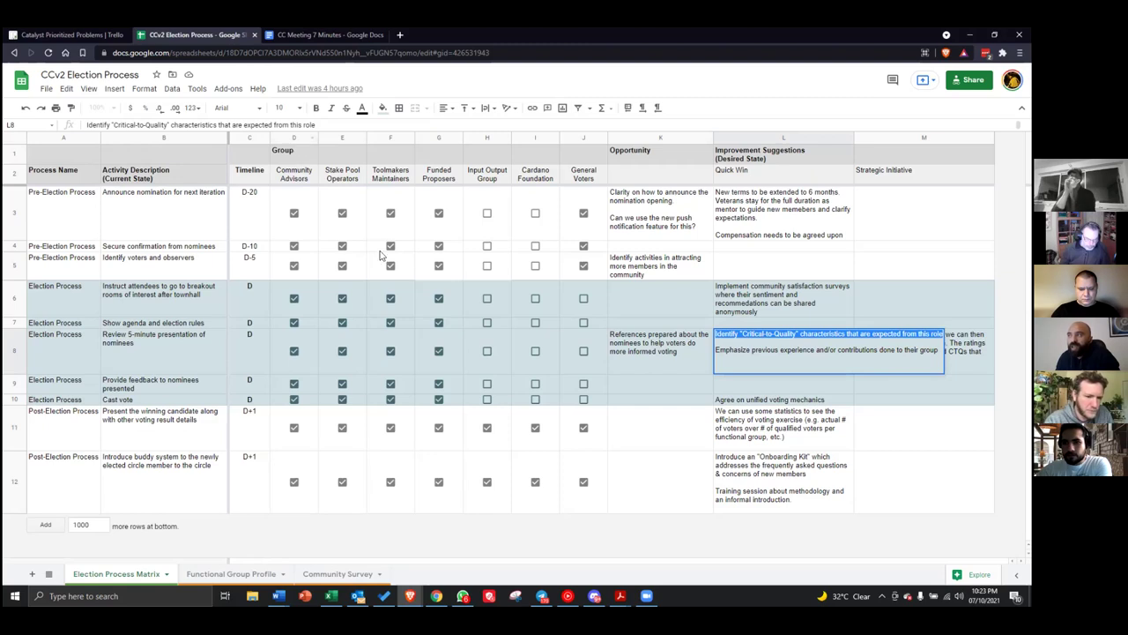
{"action": "left_click", "coordinate": [414, 277]}
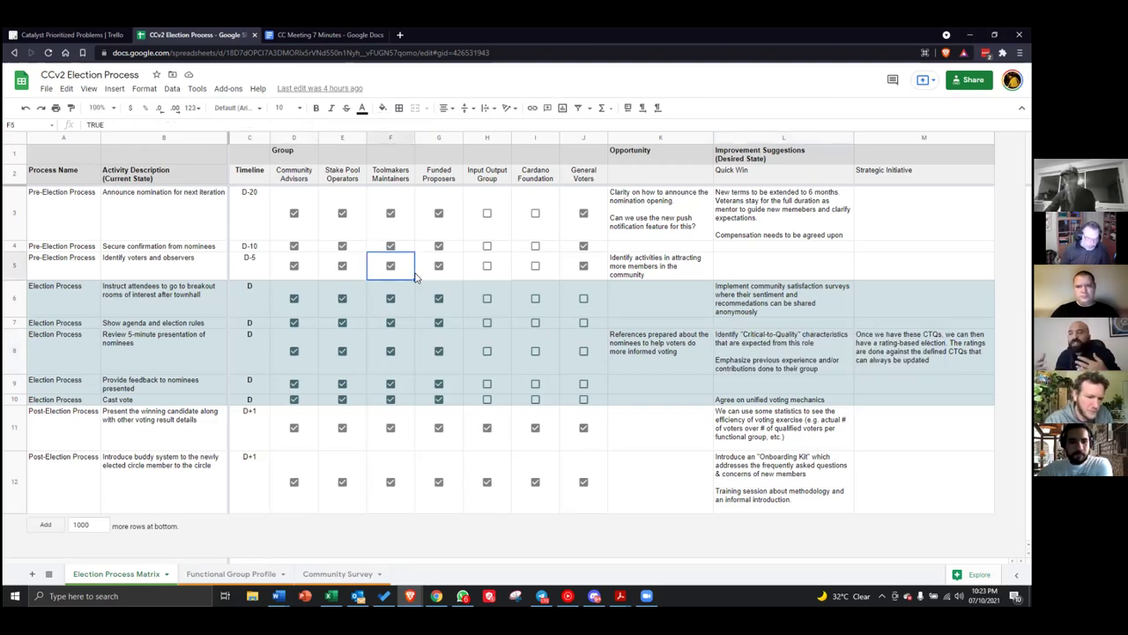
Open the Functional Group Profile sheet and review the guide questions in its Role section.
{"action": "left_click", "coordinate": [225, 574]}
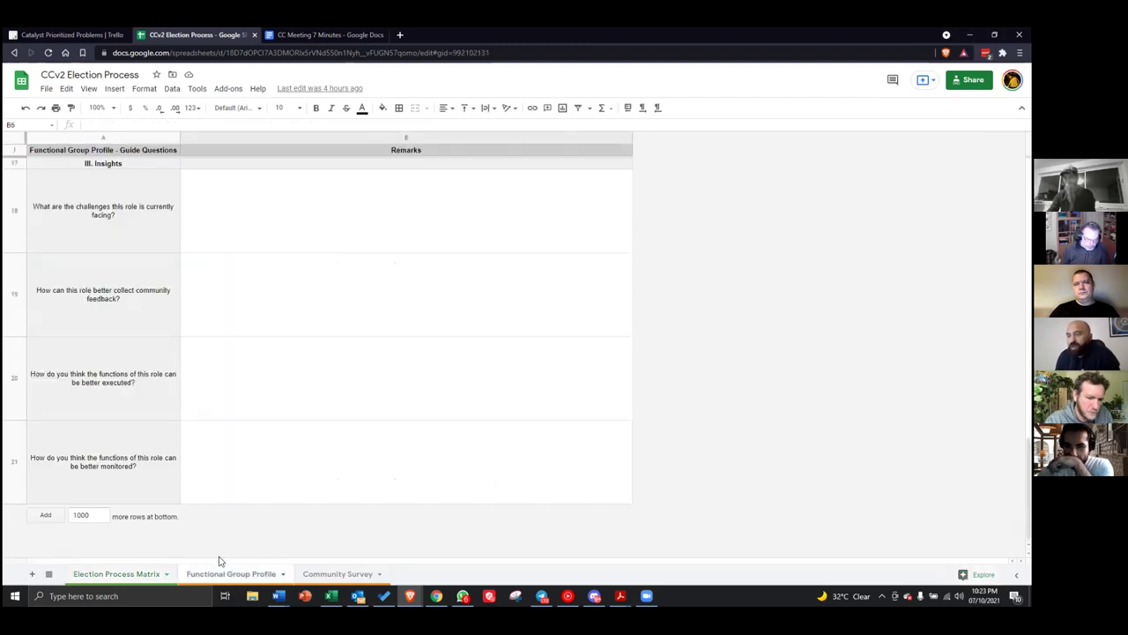
{"action": "scroll", "coordinate": [251, 234], "scroll_direction": "up", "scroll_amount": 3}
{"action": "scroll", "coordinate": [251, 233], "scroll_direction": "up", "scroll_amount": 10}
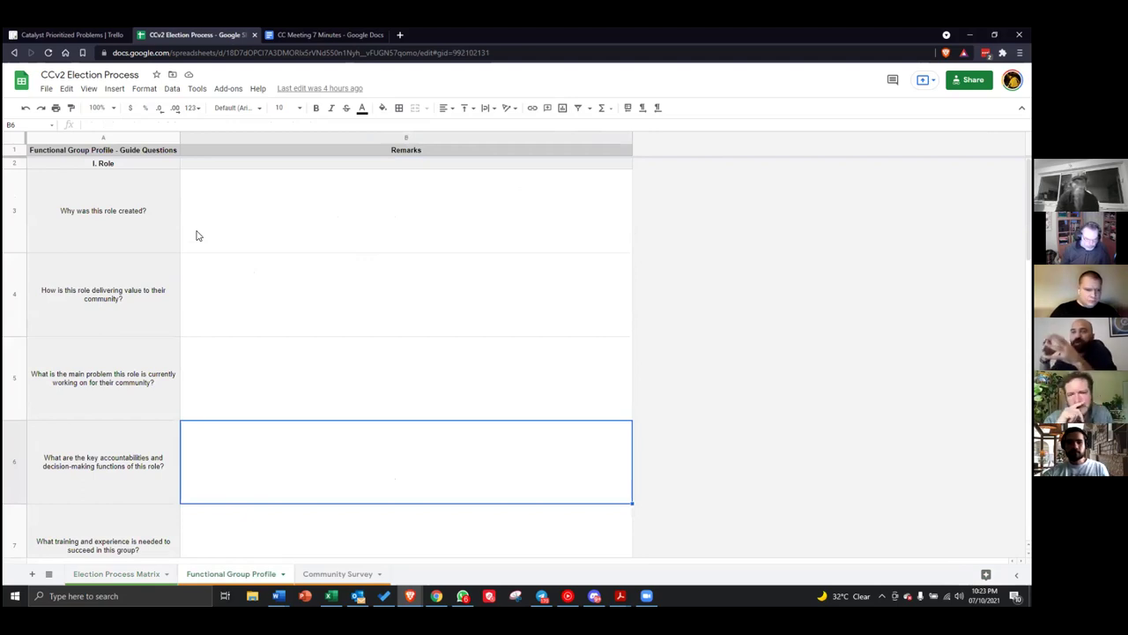
{"action": "left_click", "coordinate": [152, 222]}
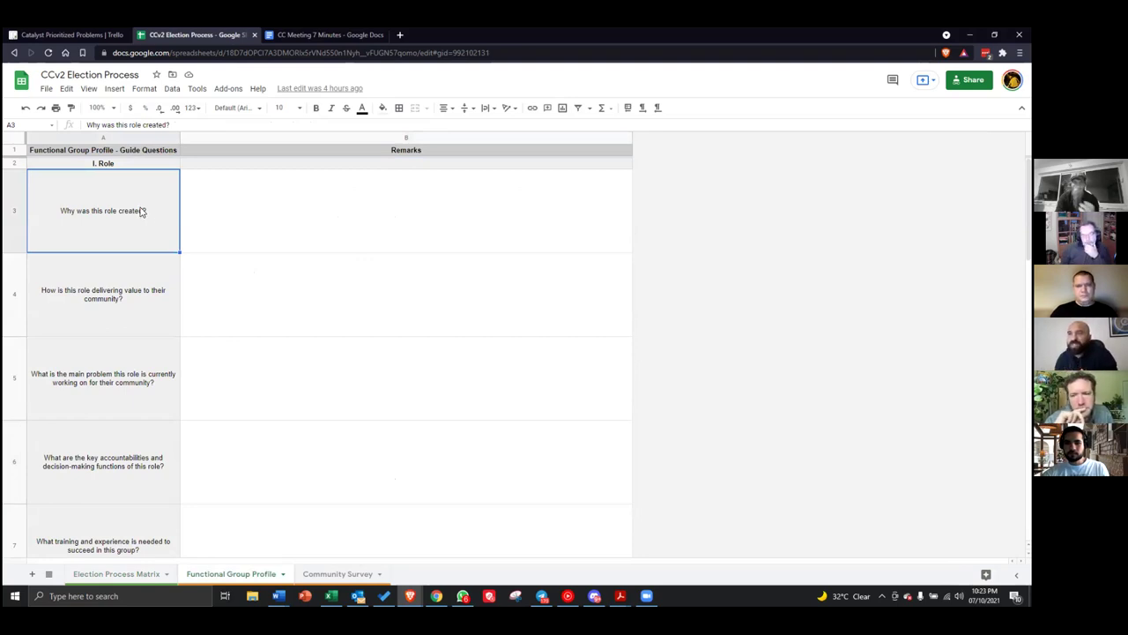
{"action": "left_click", "coordinate": [116, 300]}
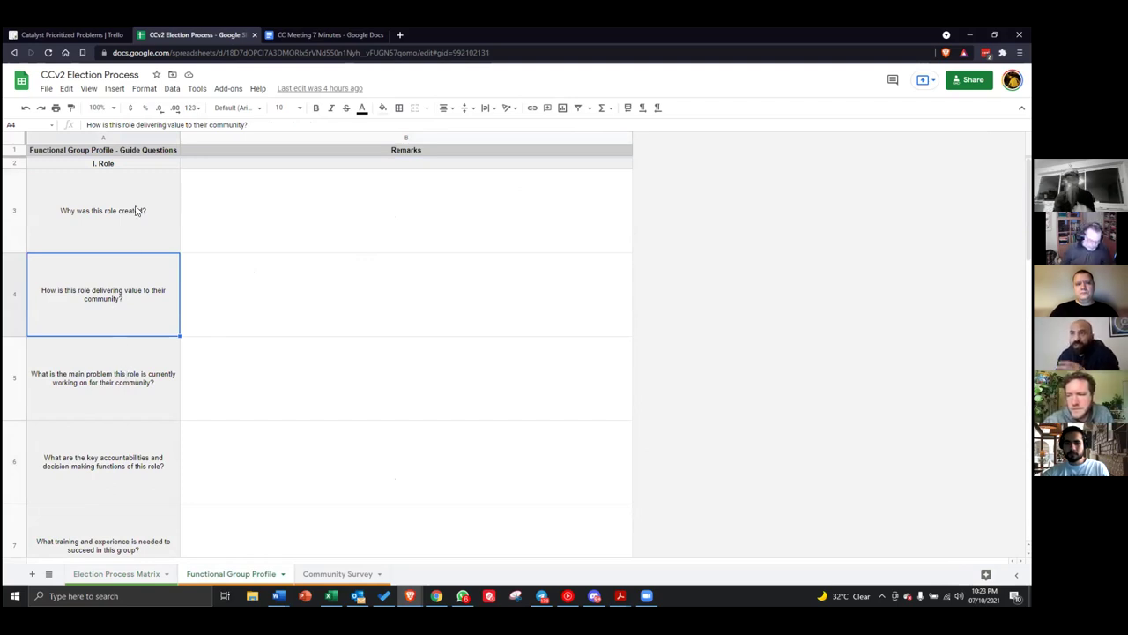
{"action": "scroll", "coordinate": [137, 211], "scroll_direction": "down", "scroll_amount": 3}
Review the guide questions in the Process section, from the time needed for the role through its stakeholders and support.
{"action": "left_click", "coordinate": [123, 420]}
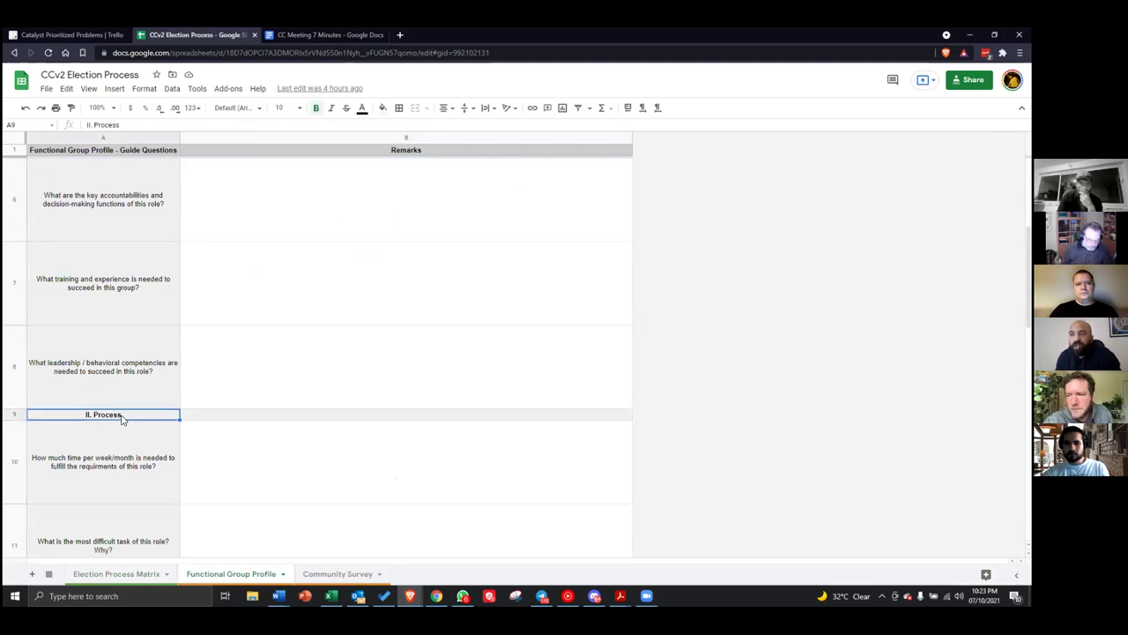
{"action": "scroll", "coordinate": [119, 412], "scroll_direction": "down", "scroll_amount": 2}
{"action": "left_click", "coordinate": [91, 313]}
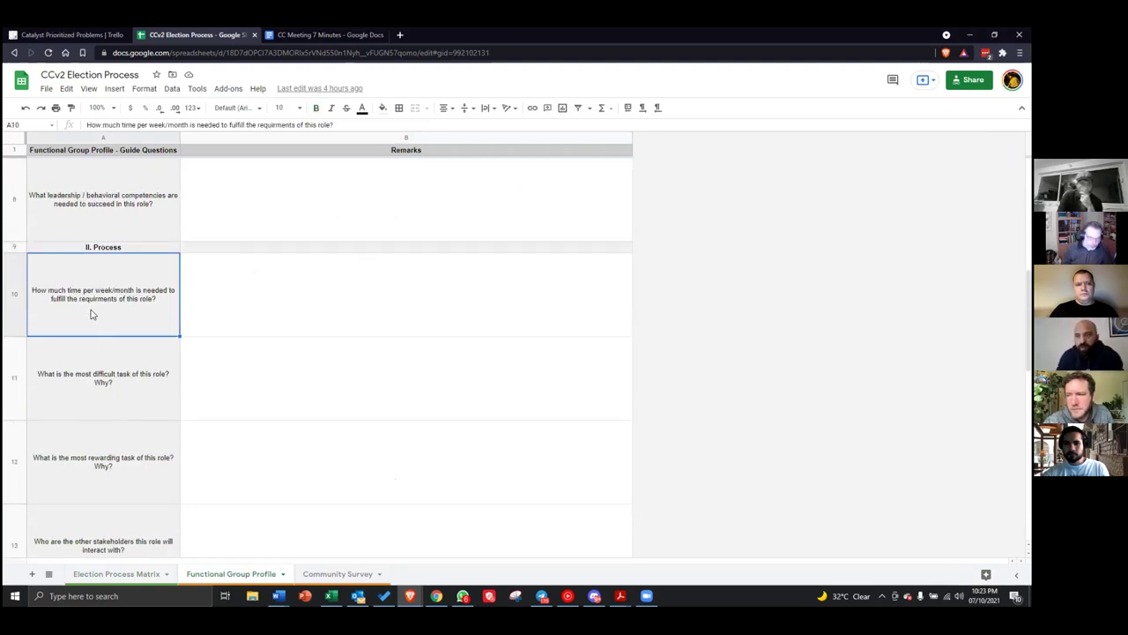
{"action": "left_click", "coordinate": [132, 391]}
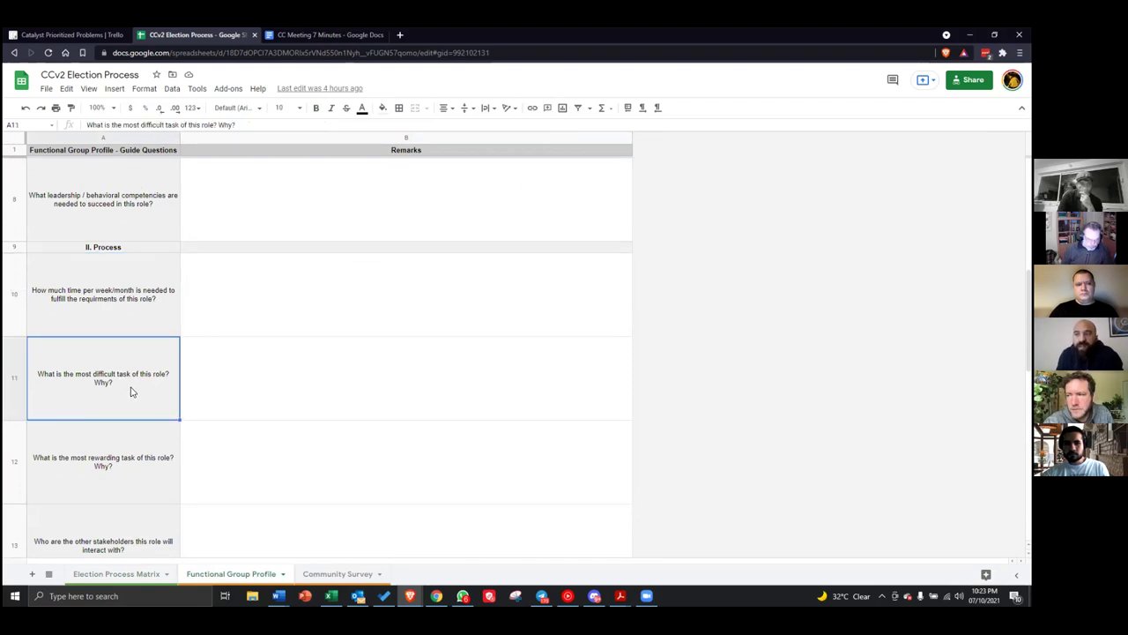
{"action": "scroll", "coordinate": [128, 390], "scroll_direction": "down", "scroll_amount": 1}
{"action": "left_click", "coordinate": [119, 445]}
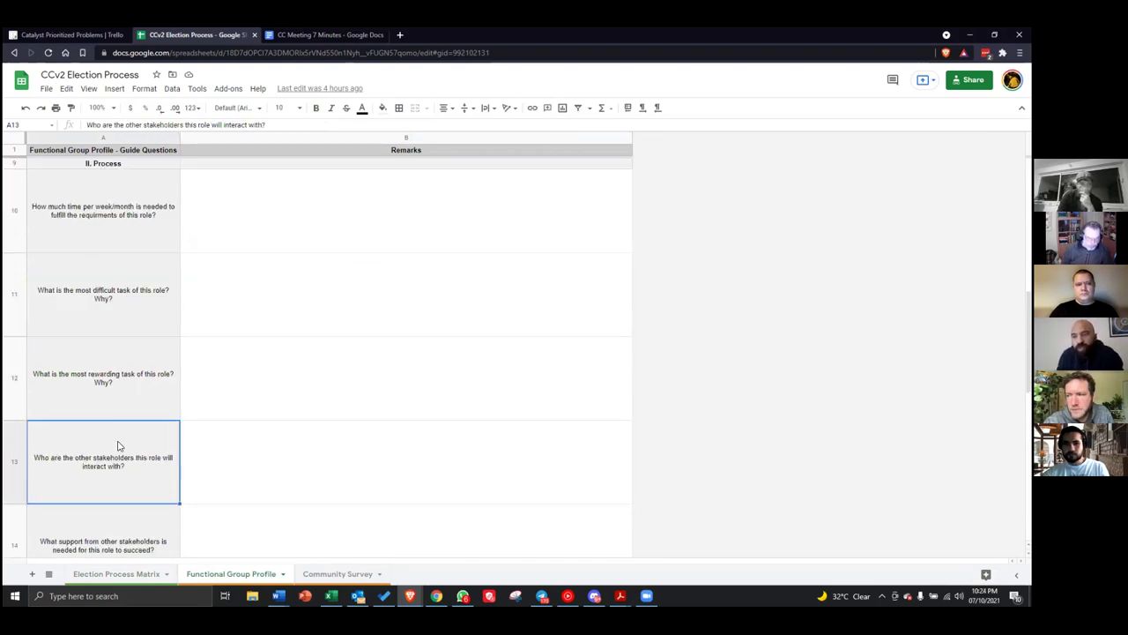
{"action": "scroll", "coordinate": [119, 445], "scroll_direction": "down", "scroll_amount": 1}
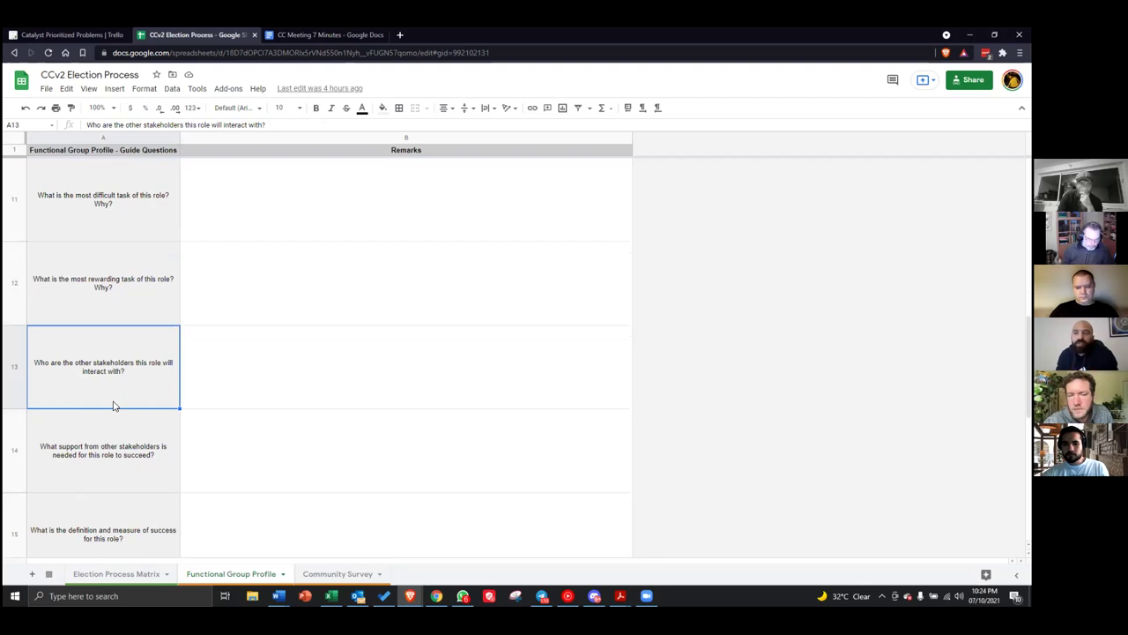
{"action": "scroll", "coordinate": [113, 406], "scroll_direction": "down", "scroll_amount": 1}
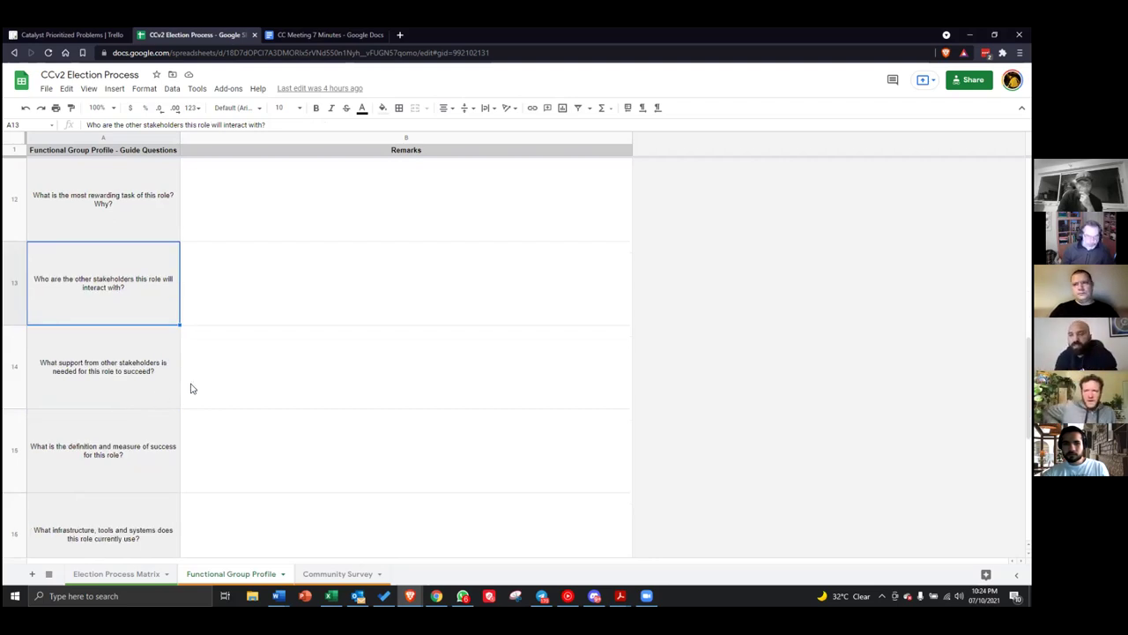
Examine the guide questions in the Insights section, starting with the challenges the role is currently facing.
{"action": "scroll", "coordinate": [187, 384], "scroll_direction": "down", "scroll_amount": 2}
{"action": "scroll", "coordinate": [106, 405], "scroll_direction": "down", "scroll_amount": 1}
{"action": "left_click", "coordinate": [127, 332]}
{"action": "left_click", "coordinate": [128, 379]}
{"action": "scroll", "coordinate": [130, 401], "scroll_direction": "down", "scroll_amount": 1}
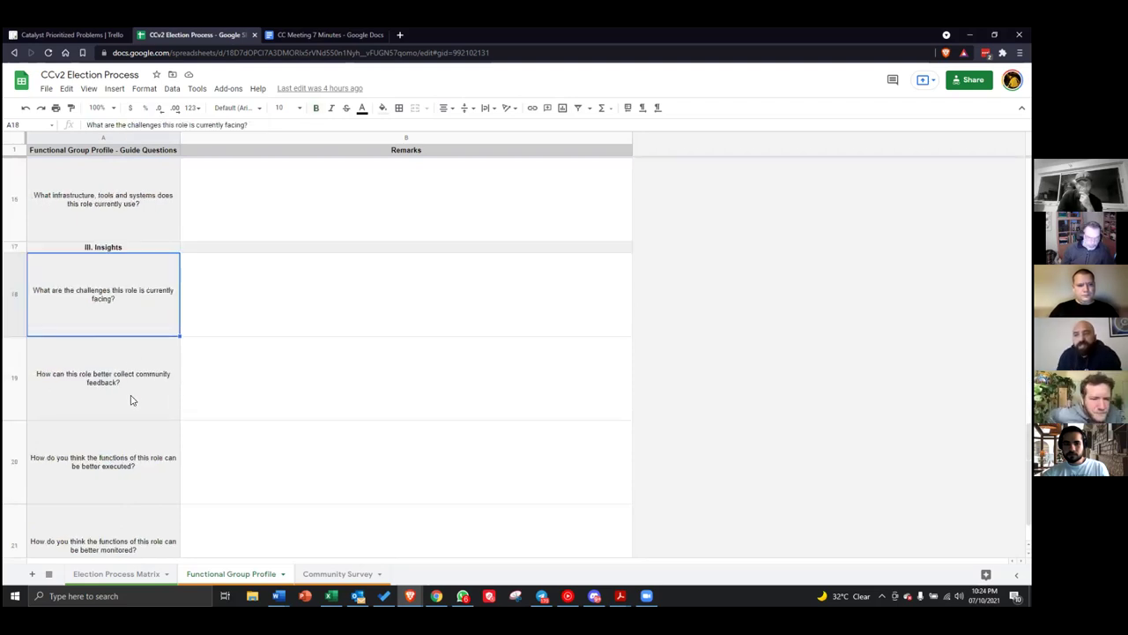
Review the remaining Insights guide questions on collecting community feedback and on better executing and monitoring the role's functions.
{"action": "left_click", "coordinate": [125, 379]}
{"action": "scroll", "coordinate": [124, 379], "scroll_direction": "down", "scroll_amount": 1}
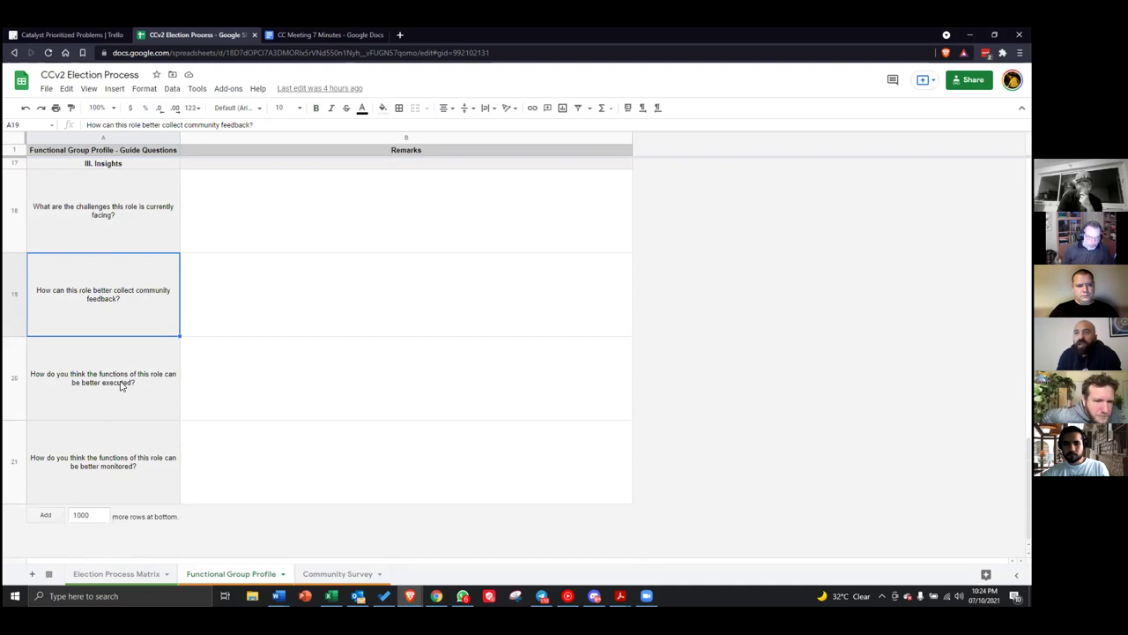
{"action": "left_click", "coordinate": [124, 381]}
{"action": "left_click", "coordinate": [105, 470]}
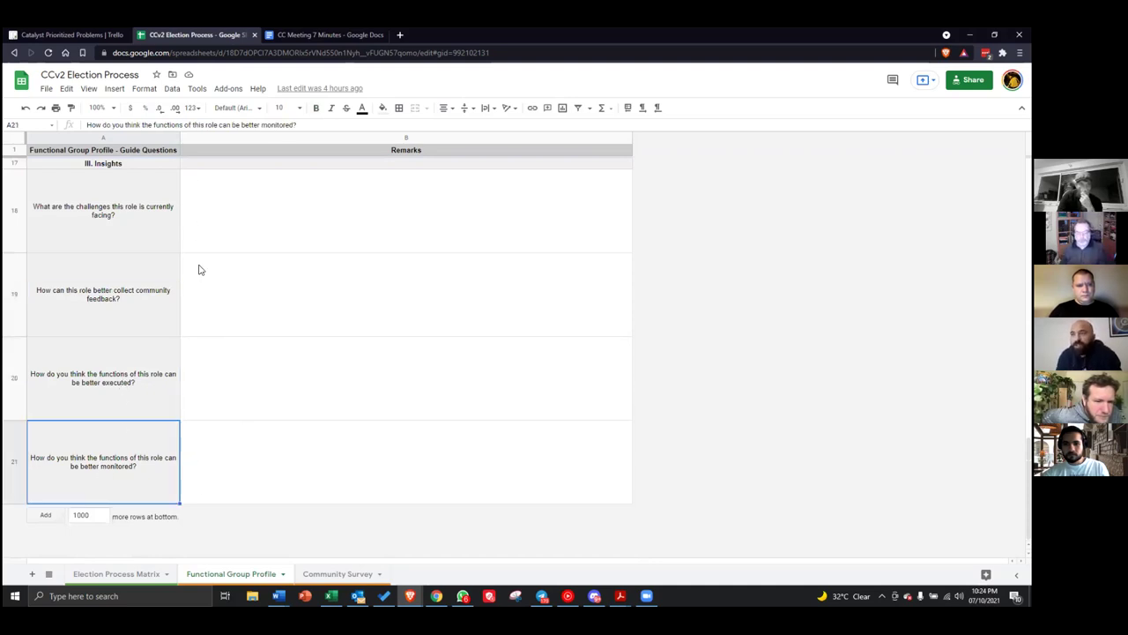
{"action": "scroll", "coordinate": [217, 291], "scroll_direction": "up", "scroll_amount": 3}
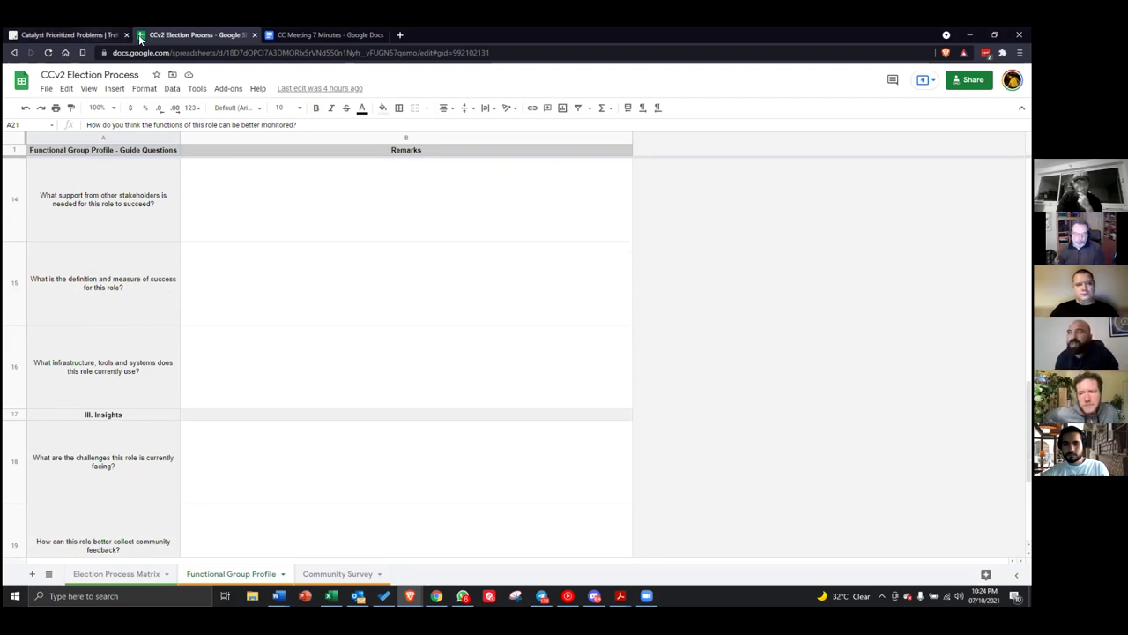
Return to the Election Process Matrix sheet and review the Quick Win on voting statistics for presenting the winning candidate.
{"action": "left_click", "coordinate": [106, 35]}
{"action": "left_click", "coordinate": [212, 33]}
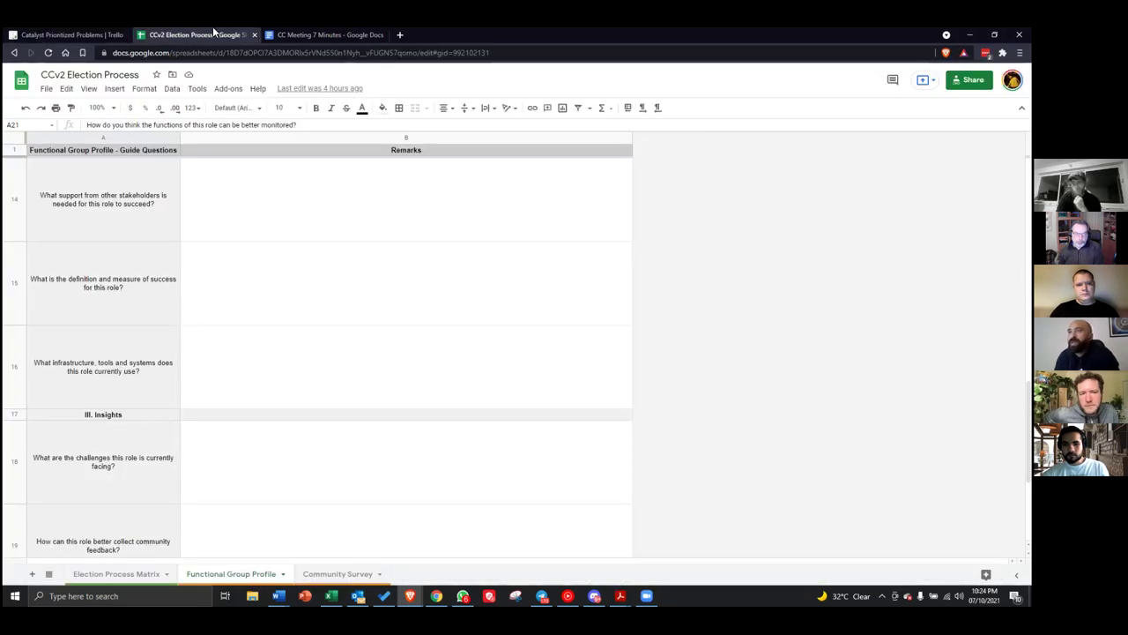
{"action": "key", "text": "ctrl+shift+Page_Up"}
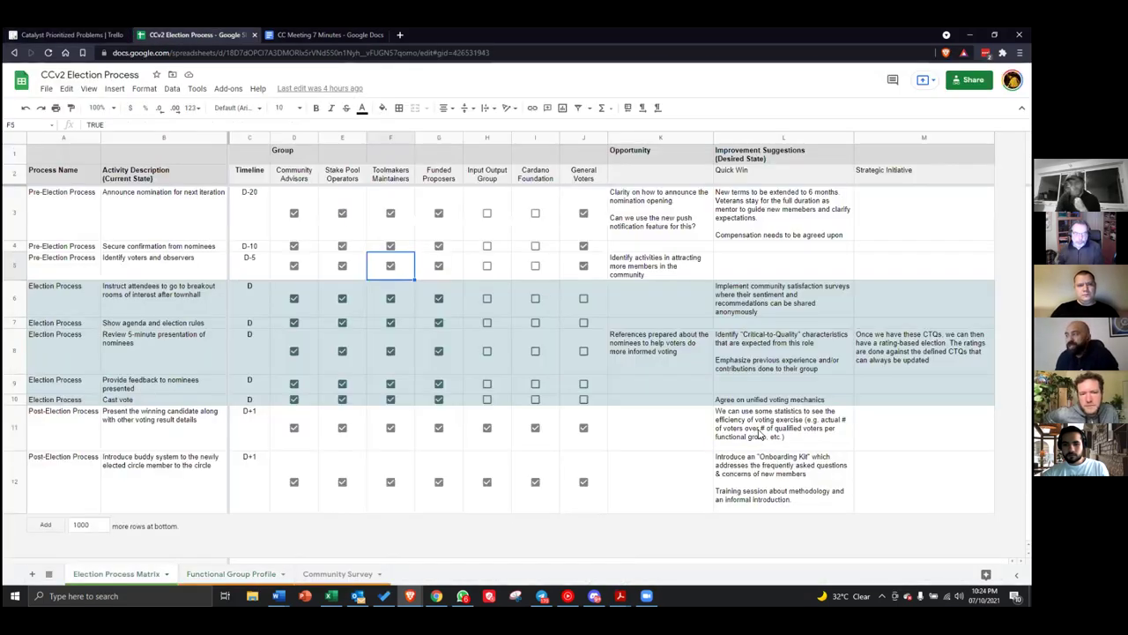
{"action": "left_click", "coordinate": [760, 432]}
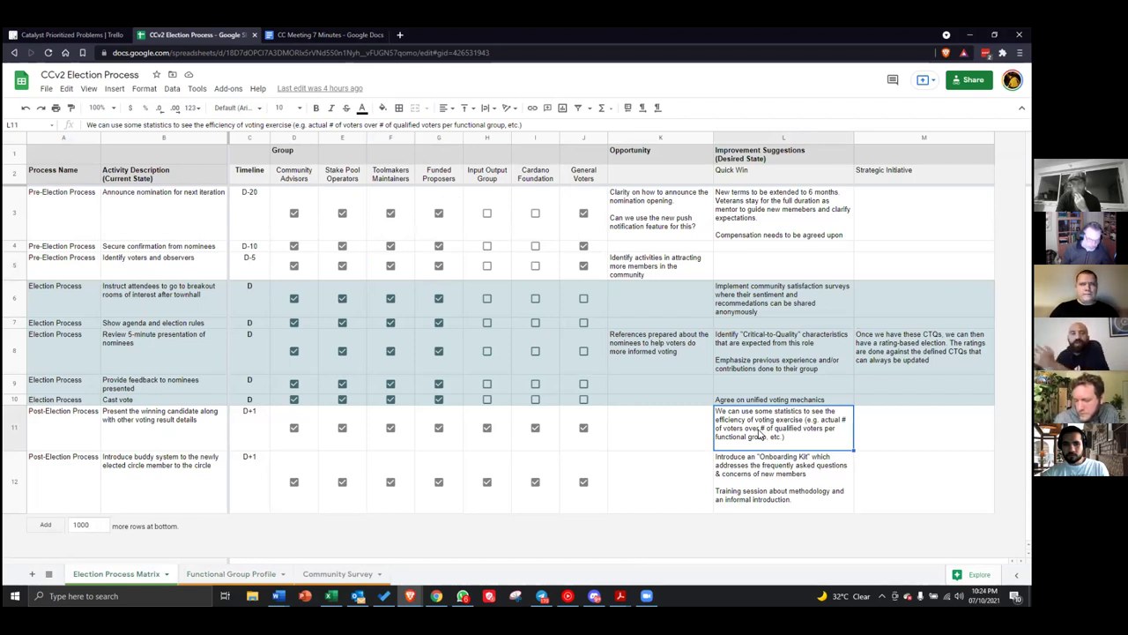
Revisit the Functional Group Profile guide questions and their Remarks cells, from the start of the Role section down to Insights.
{"action": "left_click", "coordinate": [233, 574]}
{"action": "left_click", "coordinate": [127, 429]}
{"action": "scroll", "coordinate": [128, 430], "scroll_direction": "up", "scroll_amount": 5}
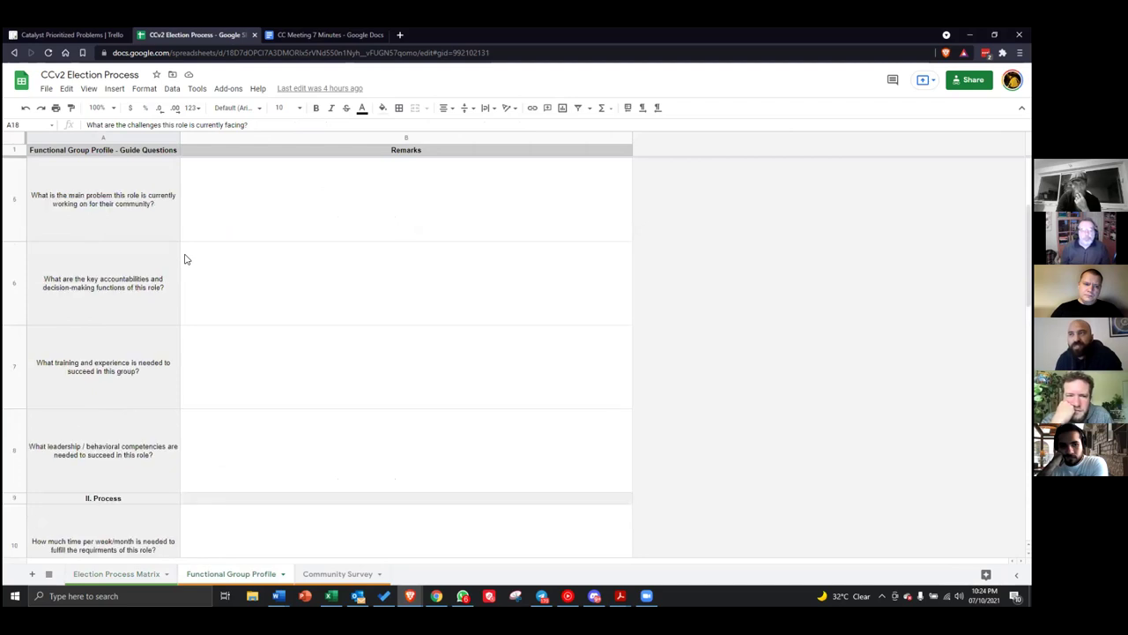
{"action": "scroll", "coordinate": [187, 260], "scroll_direction": "up", "scroll_amount": 2}
{"action": "left_click", "coordinate": [126, 218]}
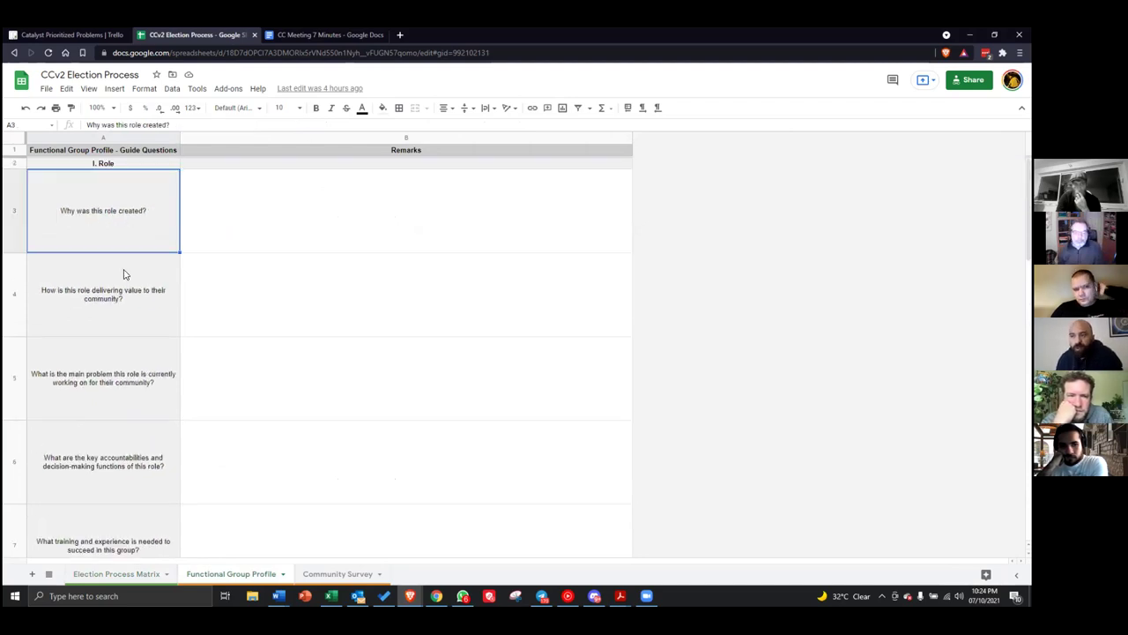
{"action": "left_click", "coordinate": [267, 238]}
{"action": "left_click", "coordinate": [294, 308]}
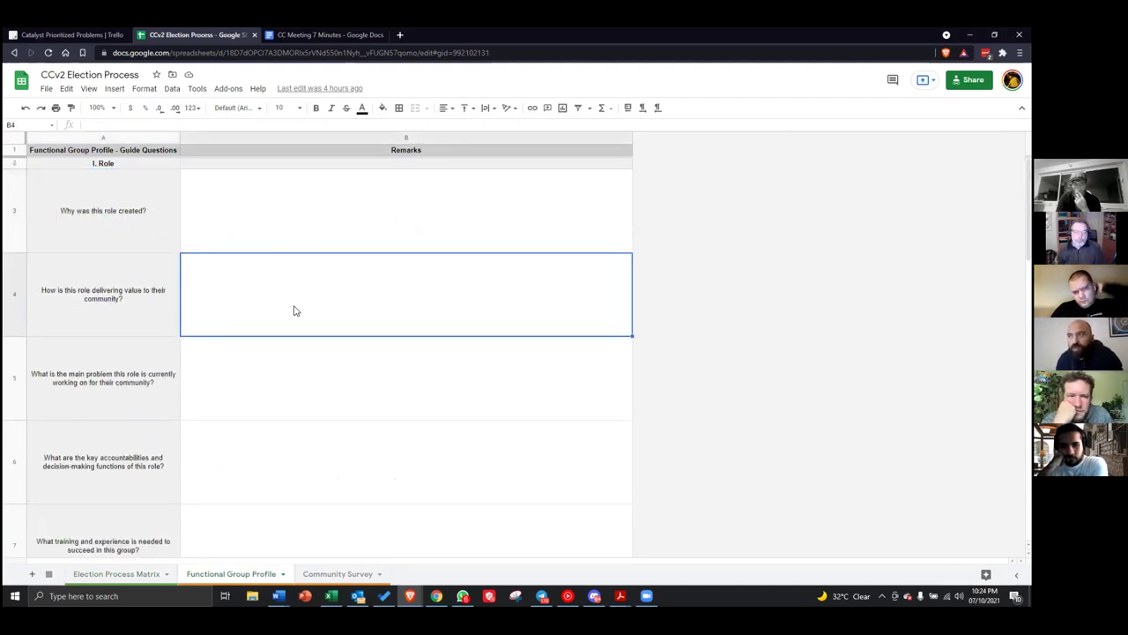
{"action": "scroll", "coordinate": [291, 334], "scroll_direction": "down", "scroll_amount": 10}
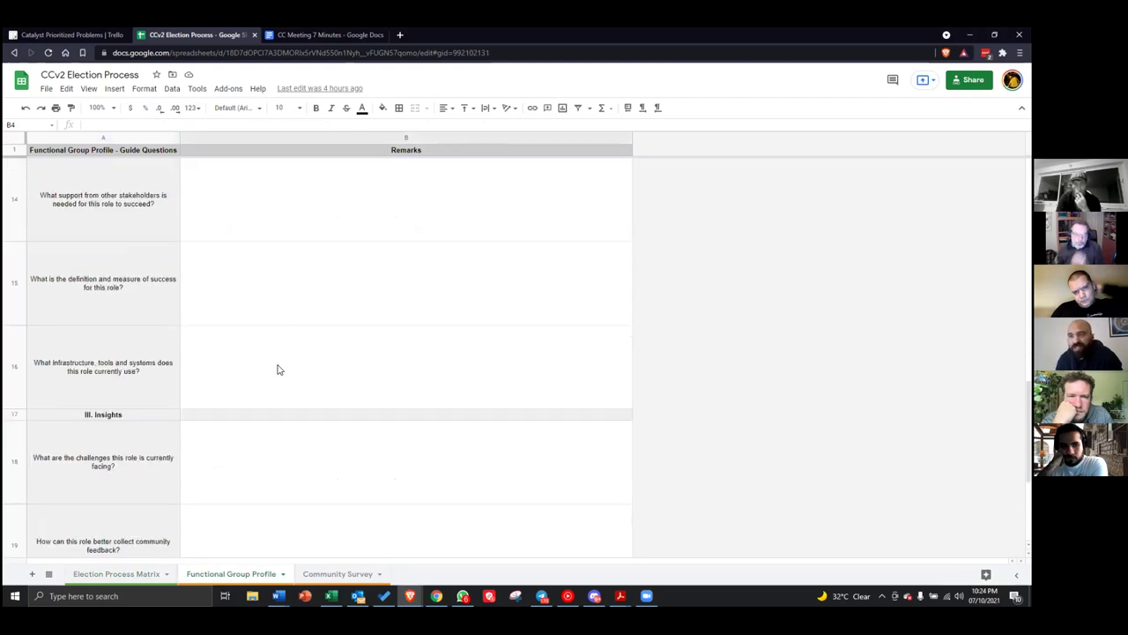
{"action": "scroll", "coordinate": [273, 370], "scroll_direction": "down", "scroll_amount": 3}
{"action": "left_click", "coordinate": [242, 362]}
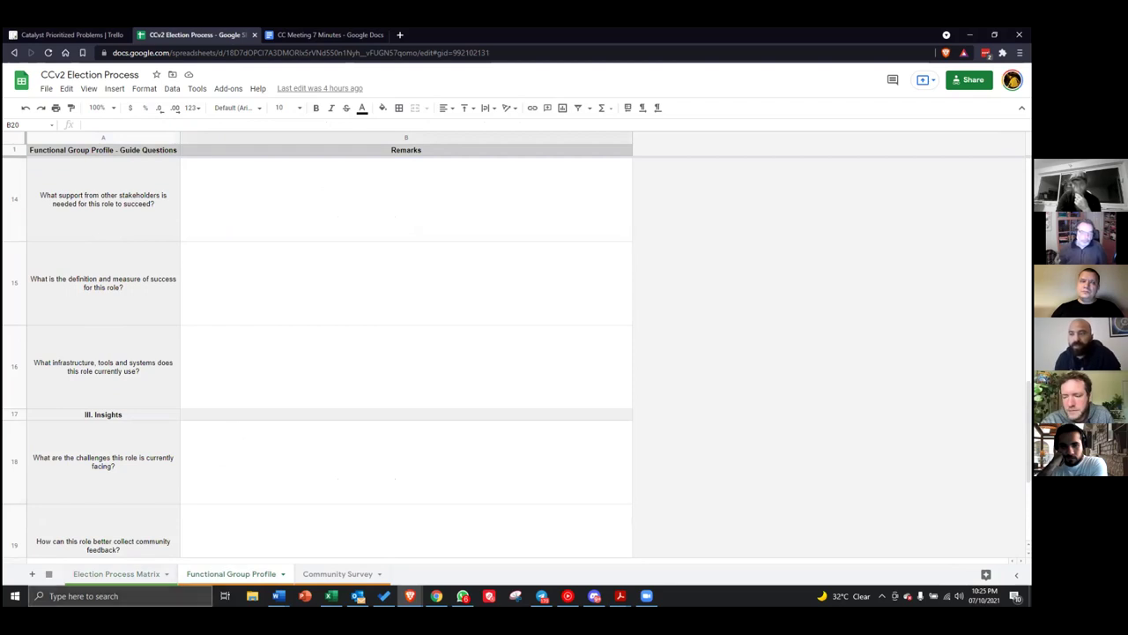
Check the Election Process Matrix briefly and examine the profile's Remarks cells from the measure of success through community feedback.
{"action": "left_click", "coordinate": [121, 577]}
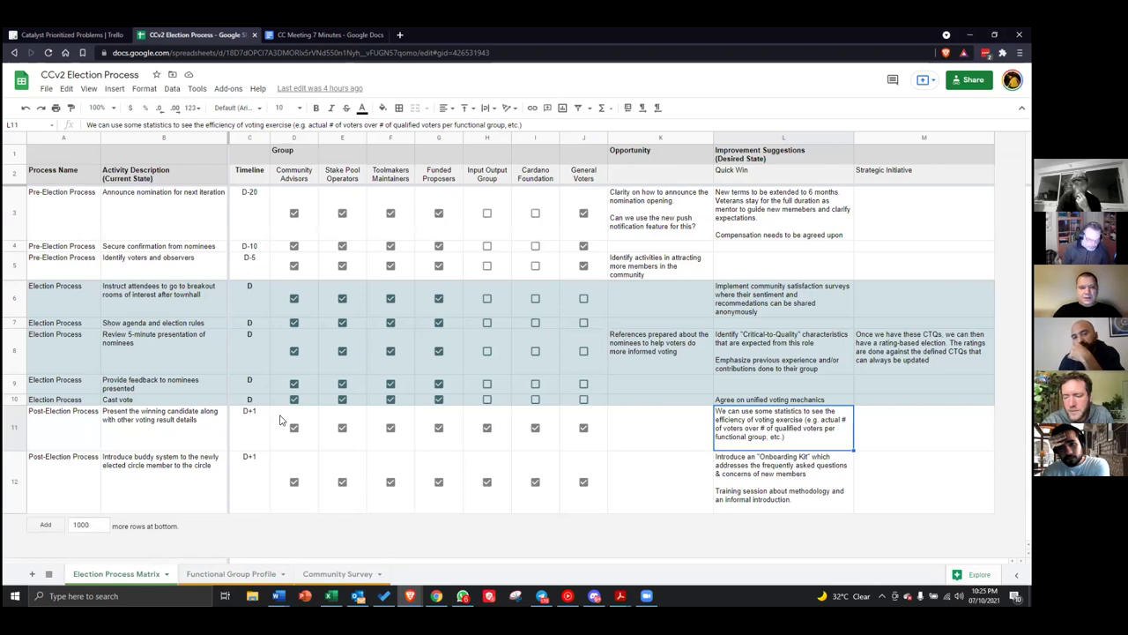
{"action": "left_click", "coordinate": [205, 578]}
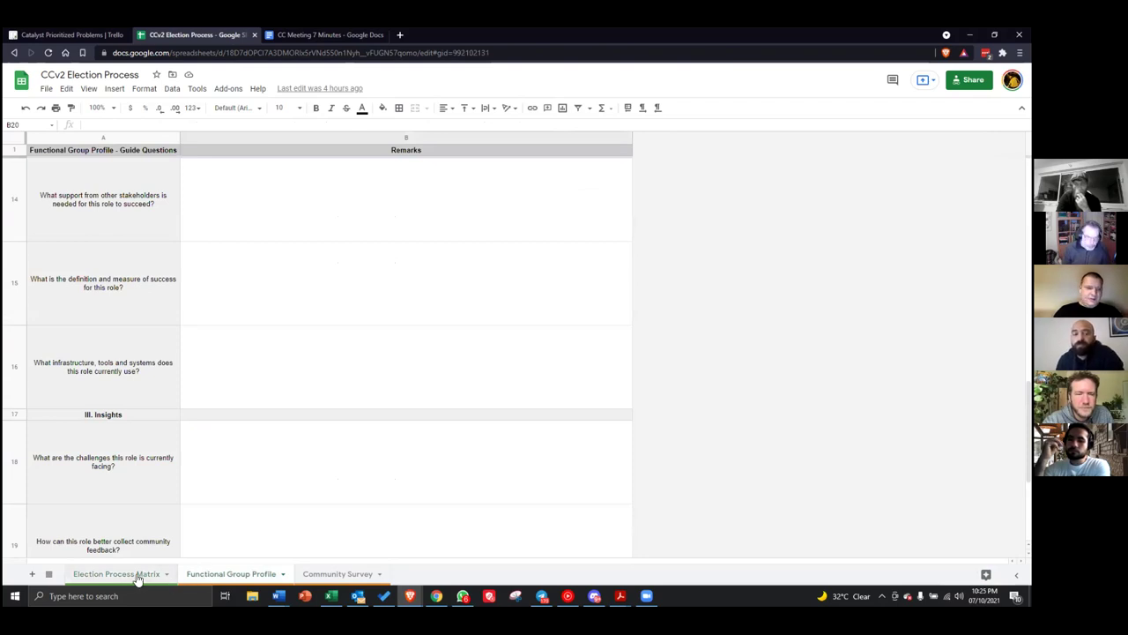
{"action": "left_click", "coordinate": [236, 365]}
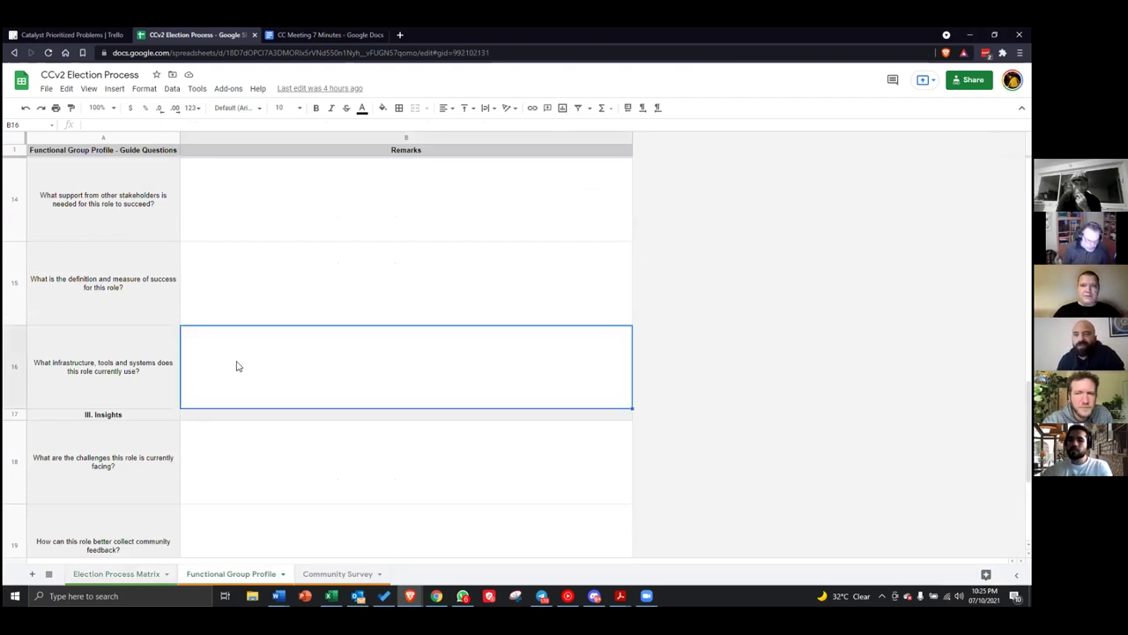
{"action": "left_click", "coordinate": [260, 293]}
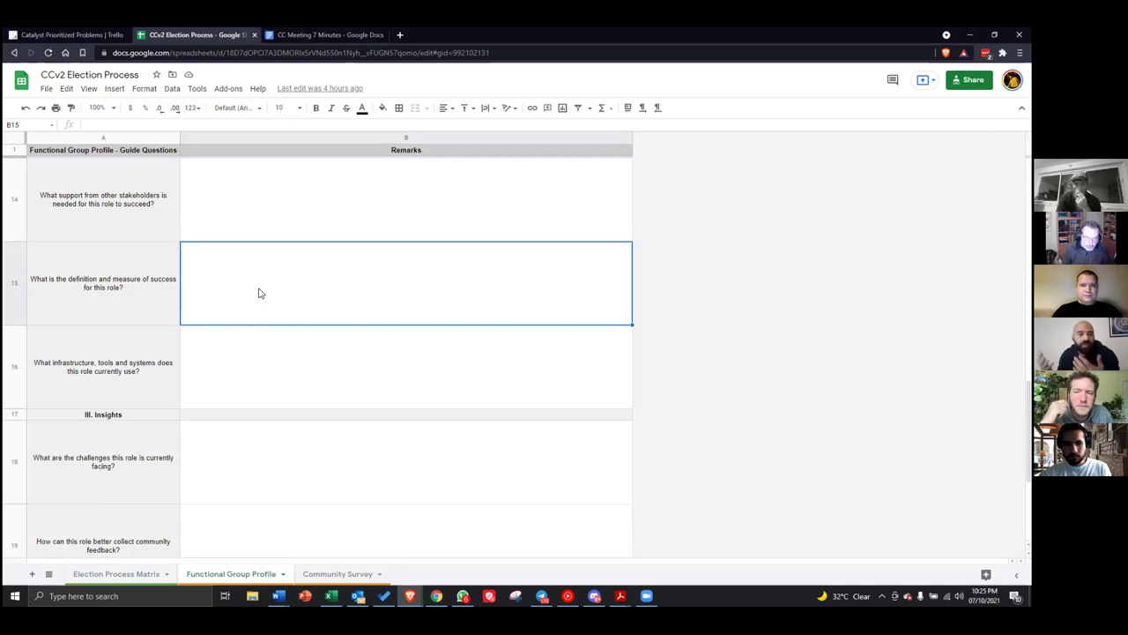
{"action": "left_click", "coordinate": [306, 361]}
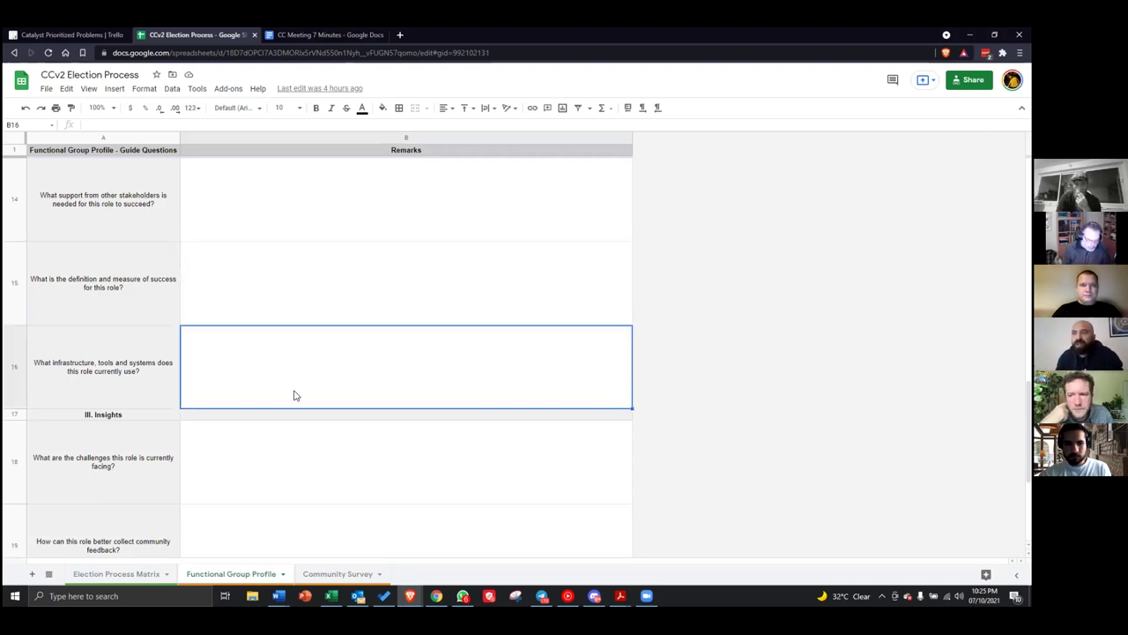
{"action": "left_click", "coordinate": [277, 447]}
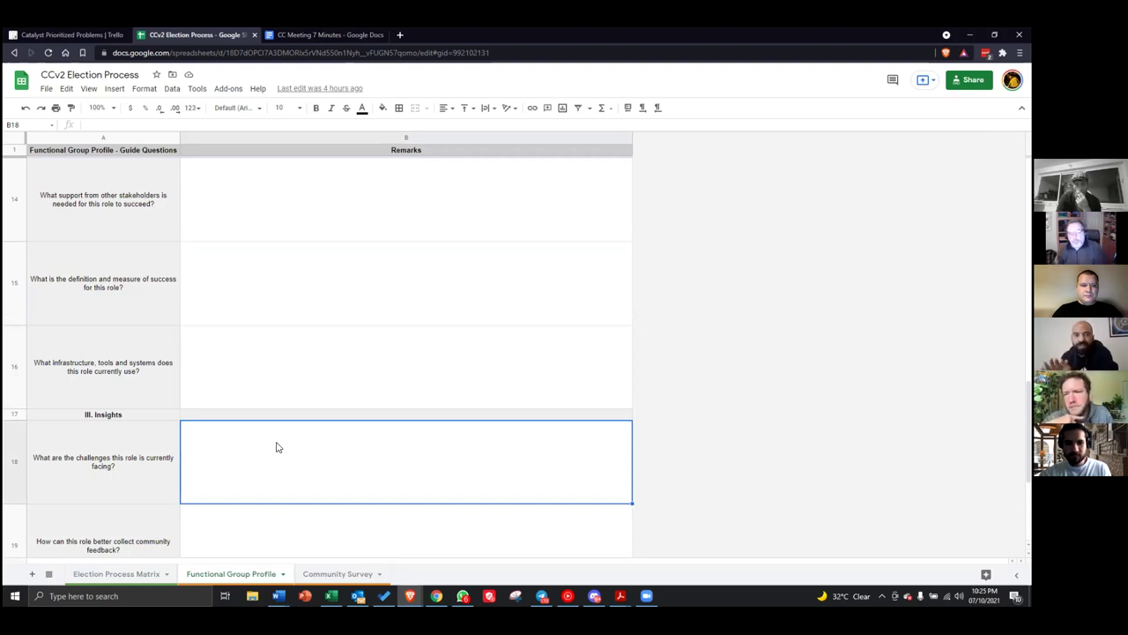
{"action": "scroll", "coordinate": [287, 387], "scroll_direction": "down", "scroll_amount": 2}
{"action": "left_click", "coordinate": [286, 417]}
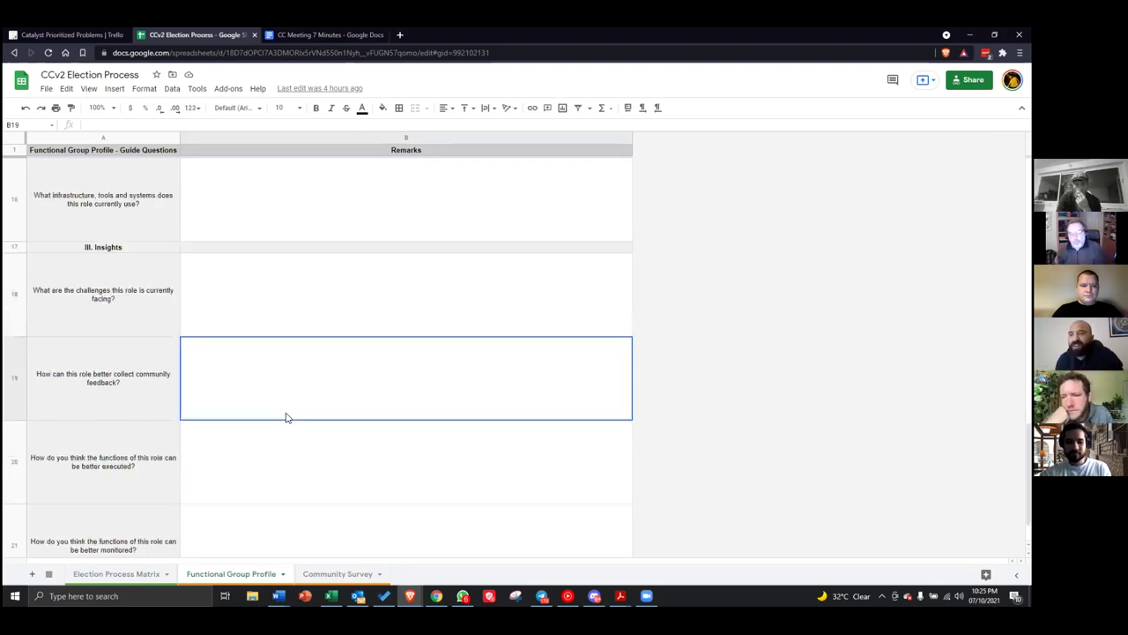
In the Election Process Matrix, review the "Critical-to-Quality" and satisfaction survey Quick Wins and the rating-based election Strategic Initiative.
{"action": "left_click", "coordinate": [102, 571]}
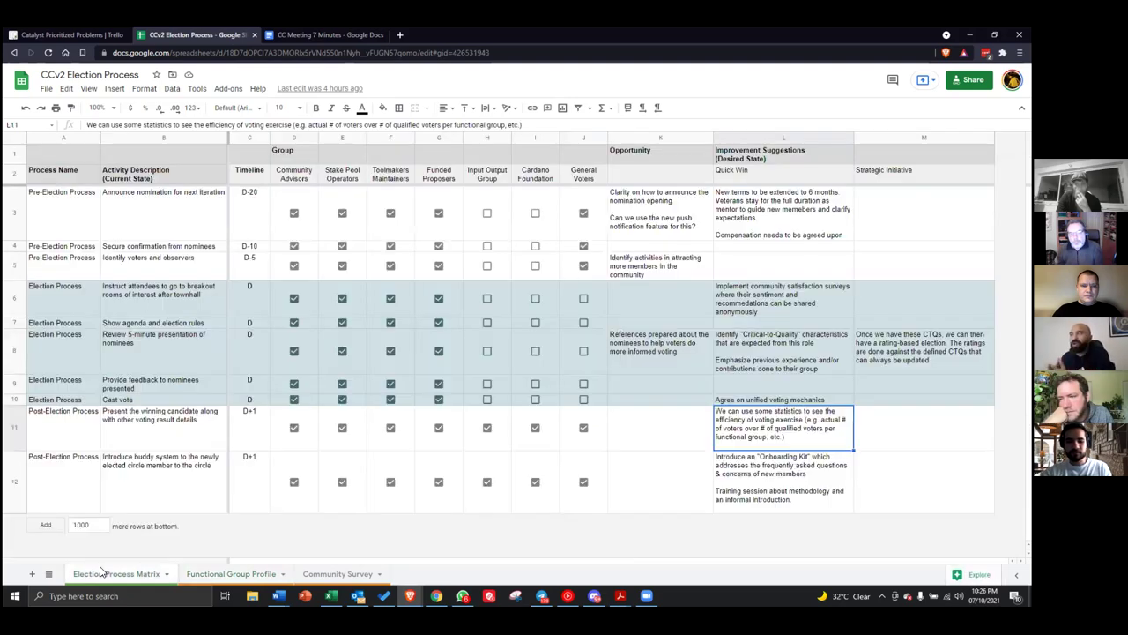
{"action": "double_click", "coordinate": [797, 342]}
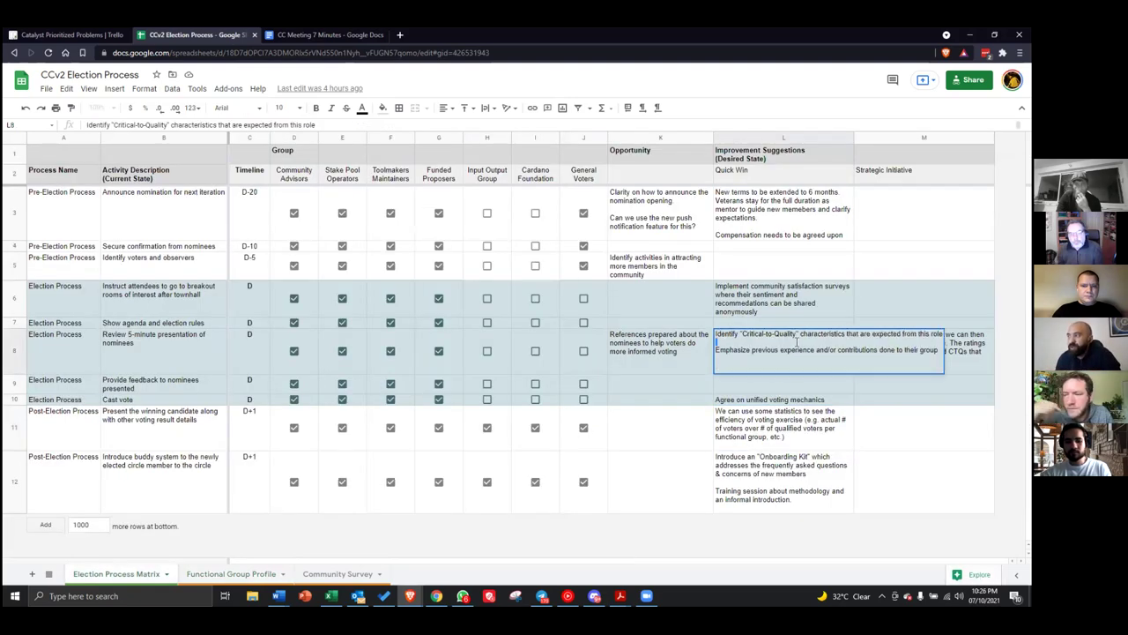
{"action": "triple_click", "coordinate": [759, 337]}
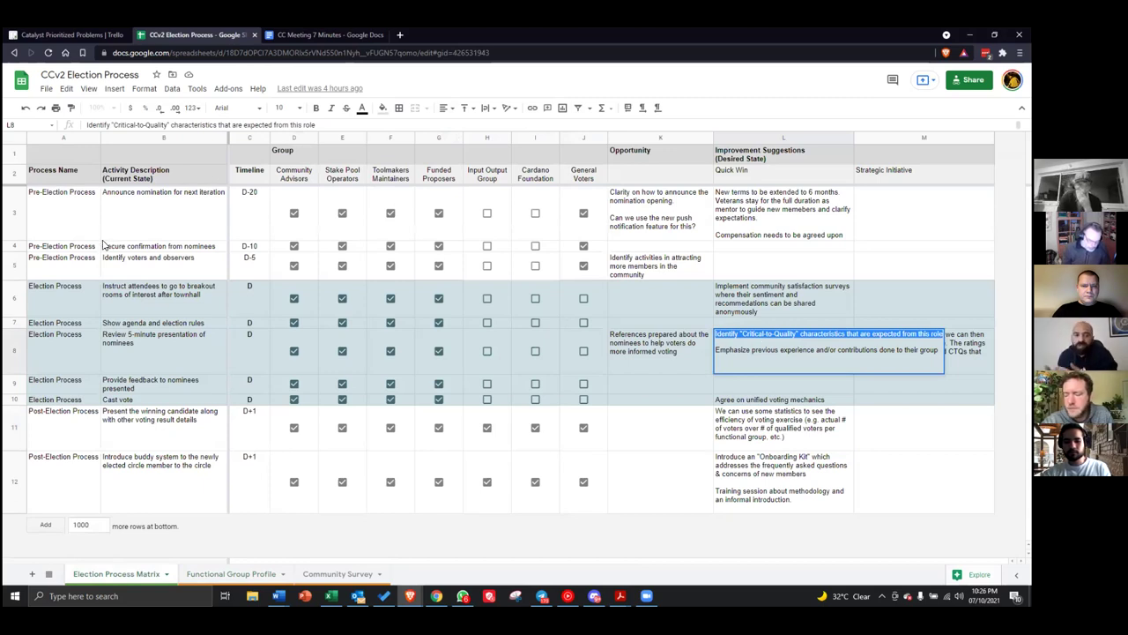
{"action": "left_click", "coordinate": [742, 313]}
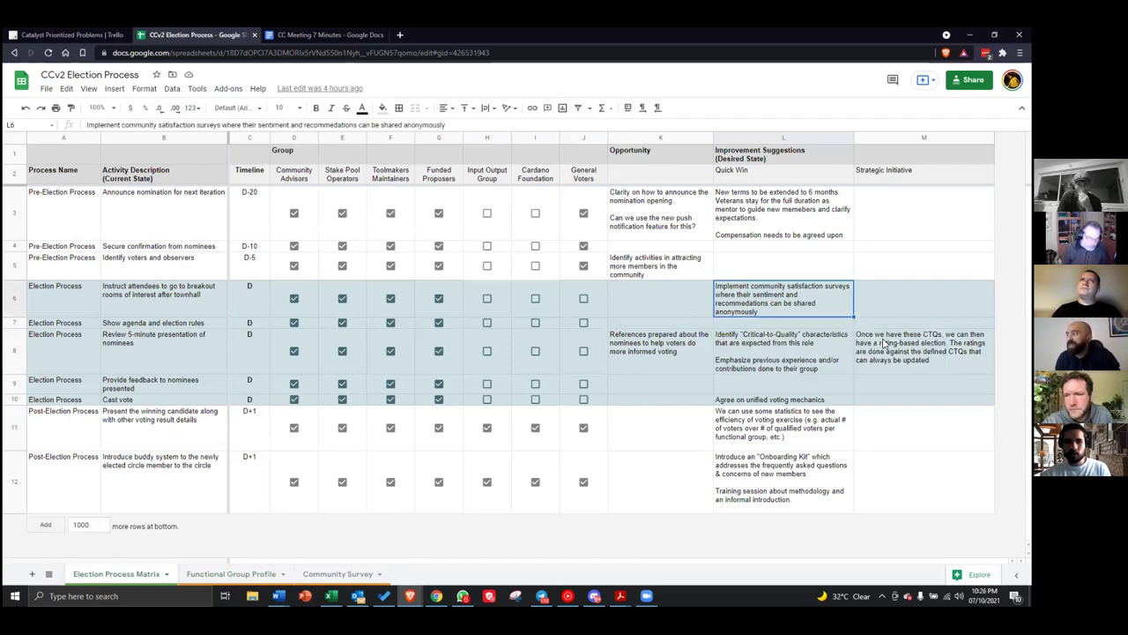
{"action": "left_click", "coordinate": [884, 343]}
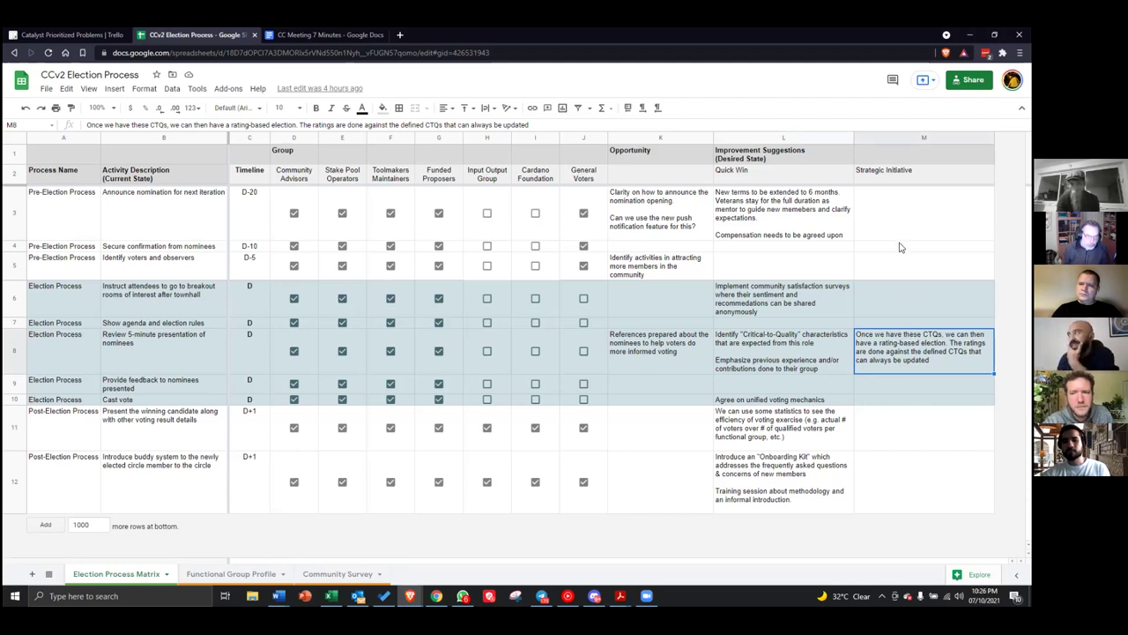
Review the nominee feedback and Cast vote rows, including the Quick Win on agreeing on unified voting mechanics.
{"action": "left_click", "coordinate": [155, 388]}
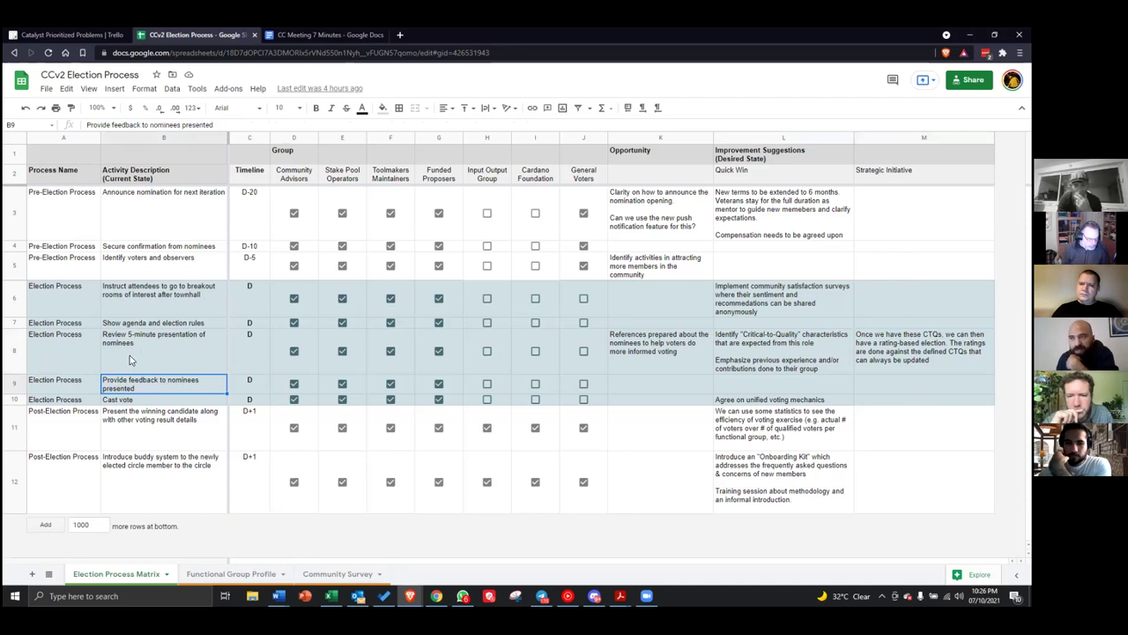
{"action": "left_click", "coordinate": [18, 382]}
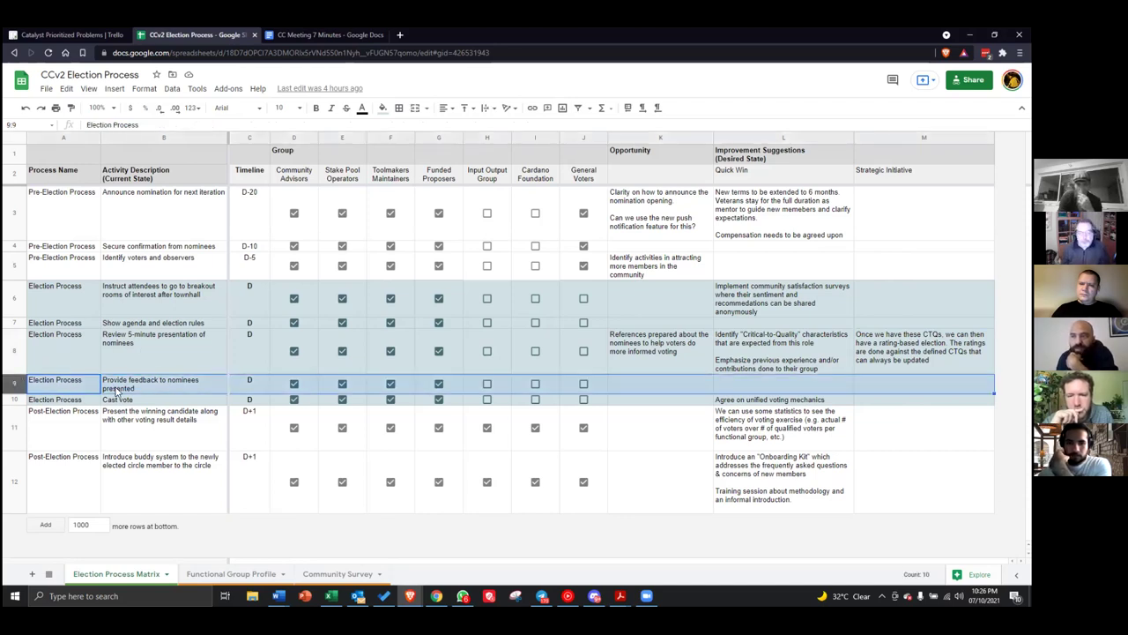
{"action": "left_click", "coordinate": [14, 399]}
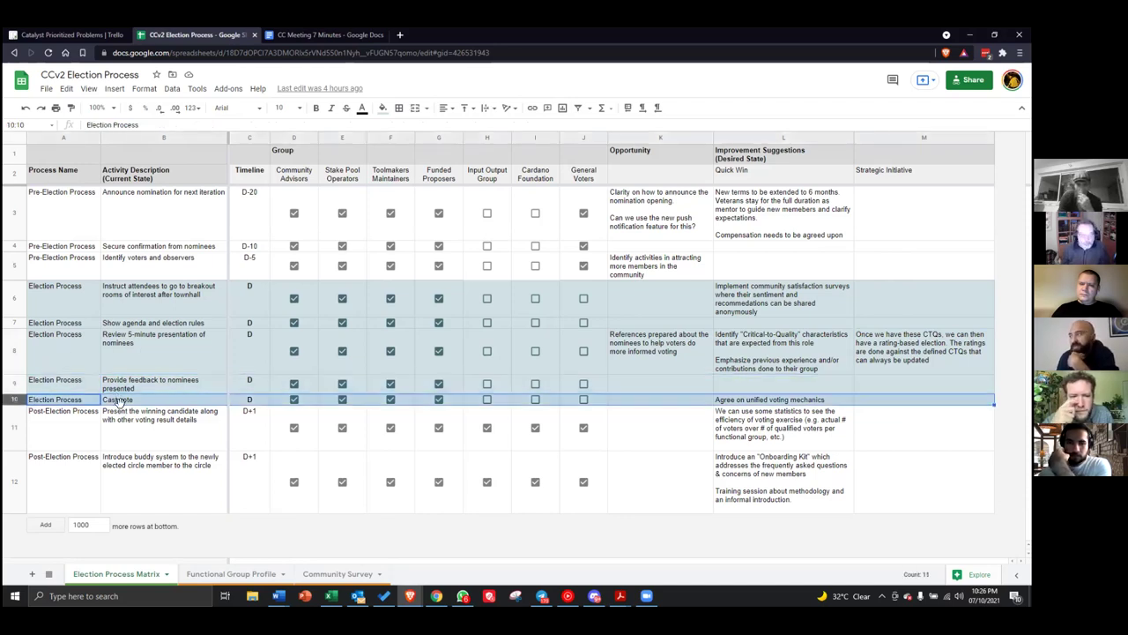
{"action": "left_click", "coordinate": [789, 401]}
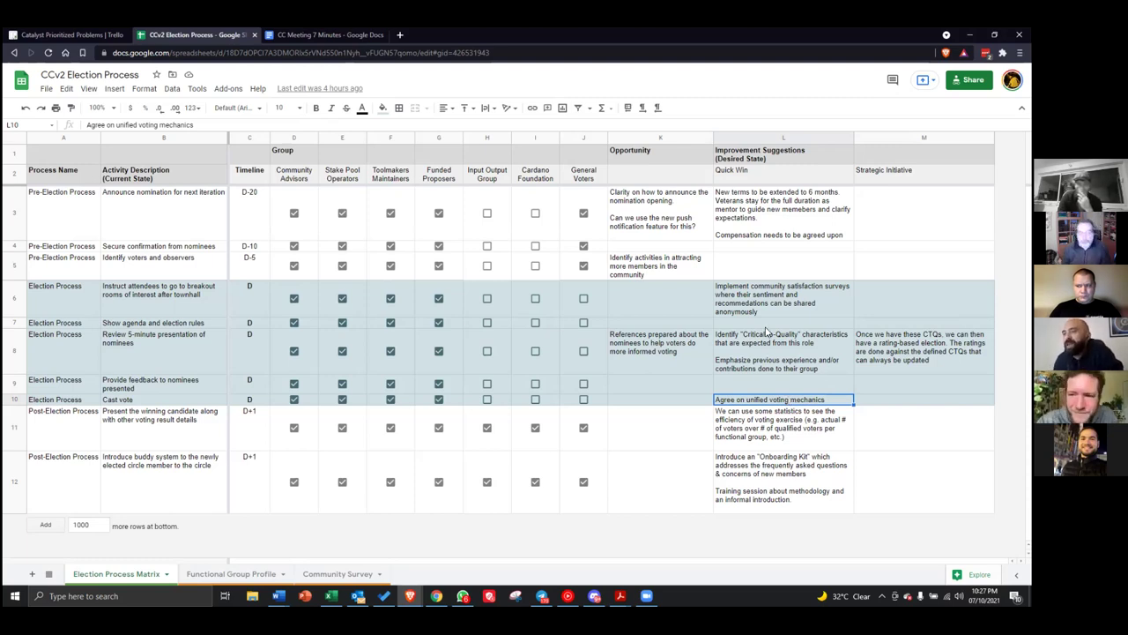
{"action": "left_click", "coordinate": [122, 399]}
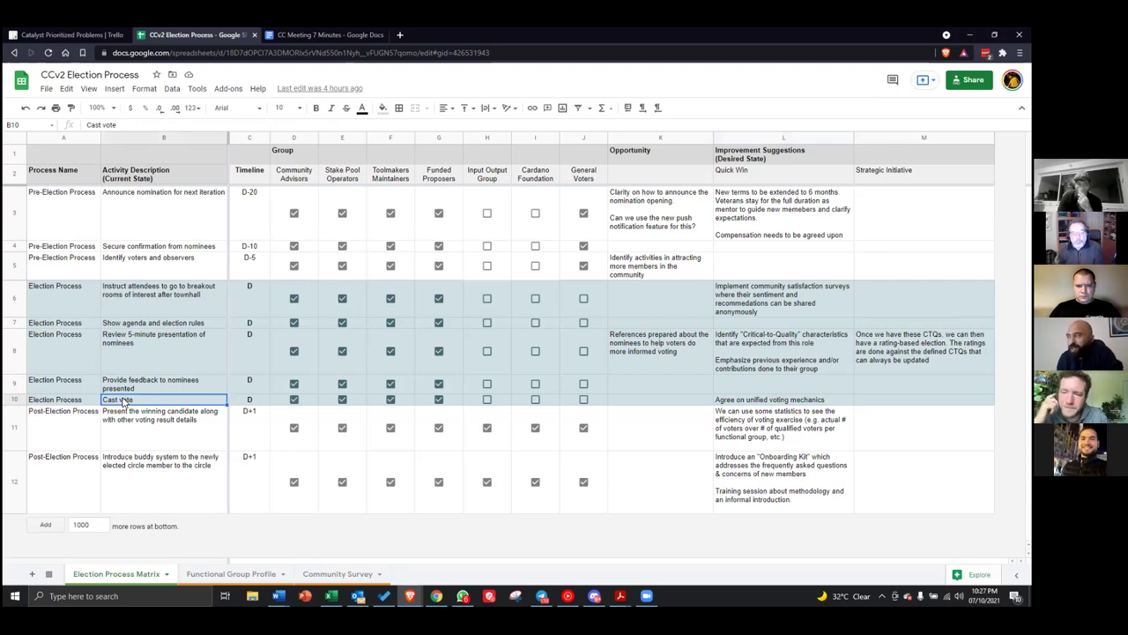
Review the Post-Election Process row on presenting the winning candidate, along with its voting statistics Quick Win.
{"action": "left_click", "coordinate": [76, 425]}
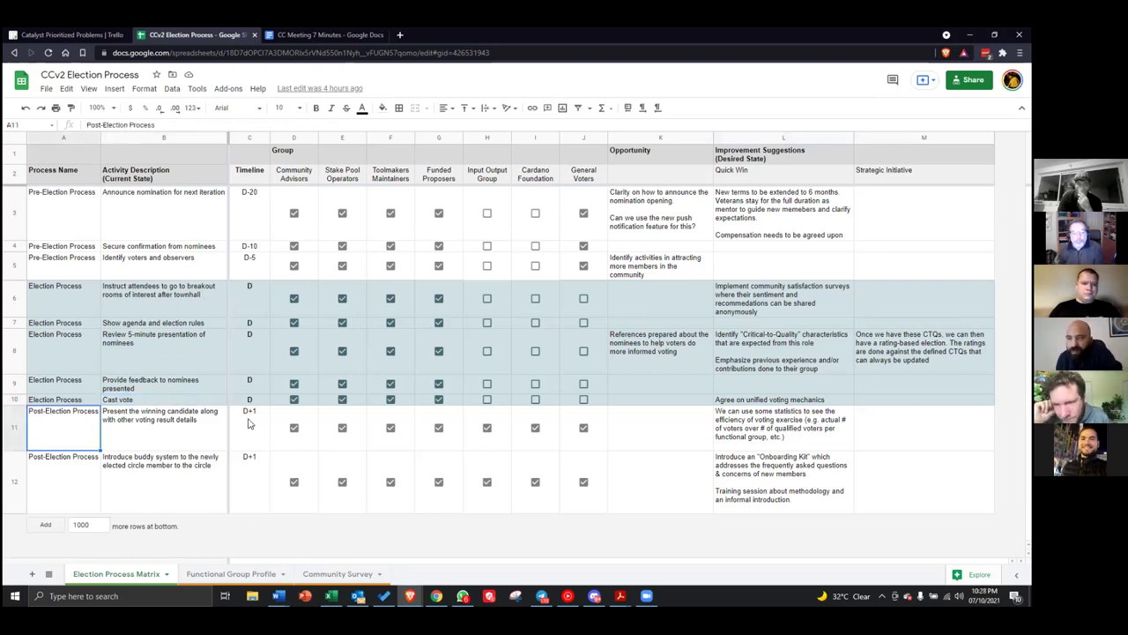
{"action": "left_click", "coordinate": [163, 426]}
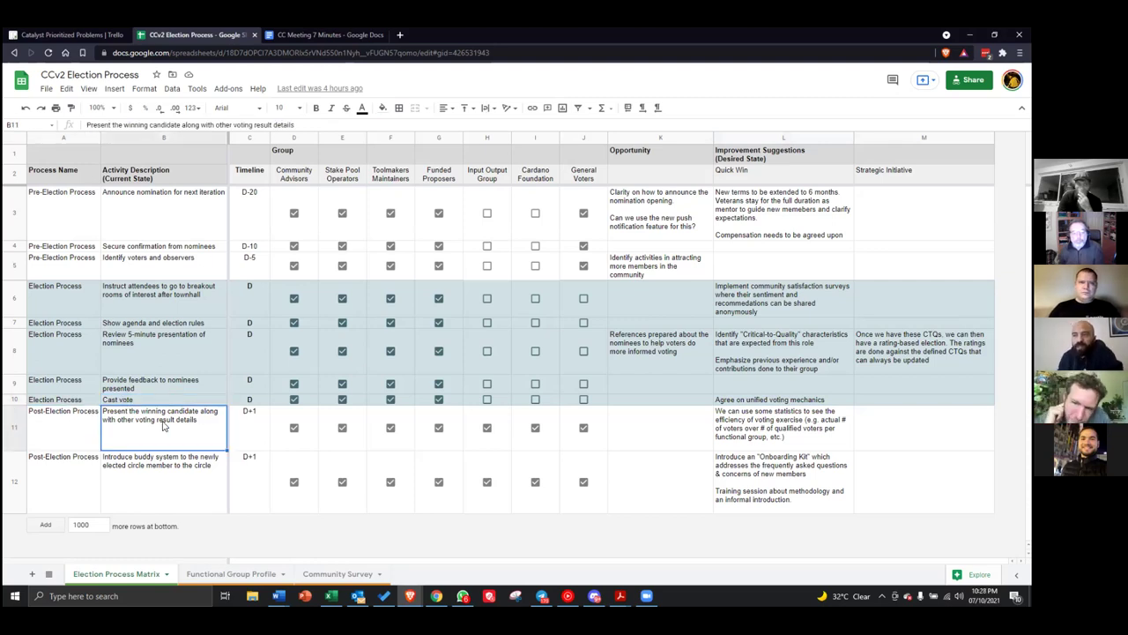
{"action": "left_click", "coordinate": [784, 427]}
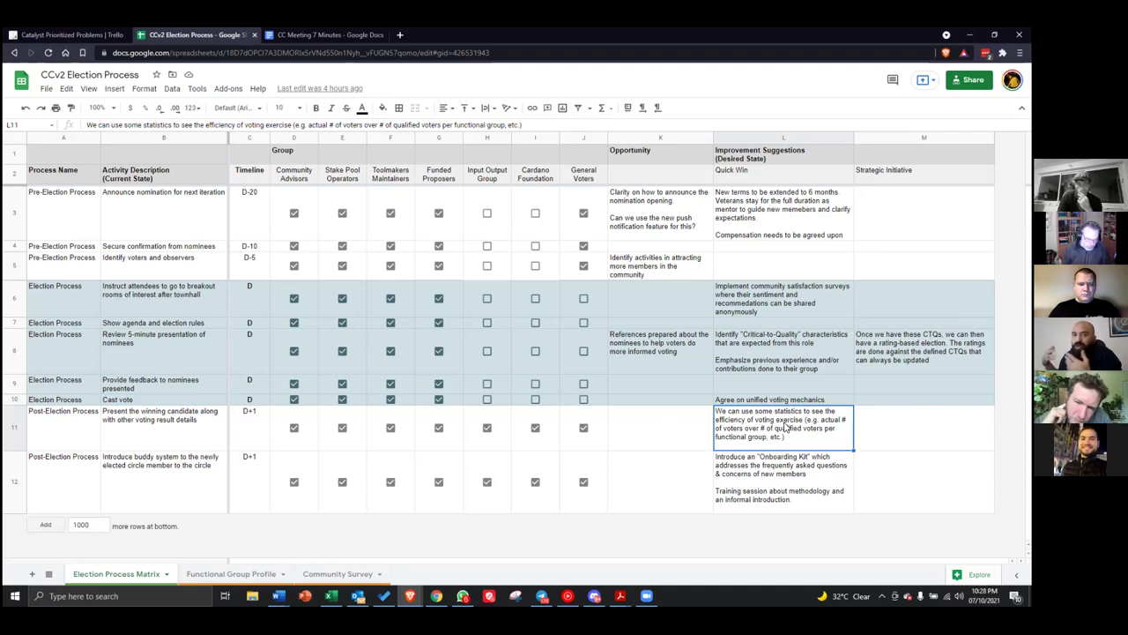
Review the buddy system row of the Post-Election Process, including its "Onboarding Kit" and training session Quick Wins.
{"action": "left_click", "coordinate": [70, 460]}
{"action": "left_click", "coordinate": [107, 456]}
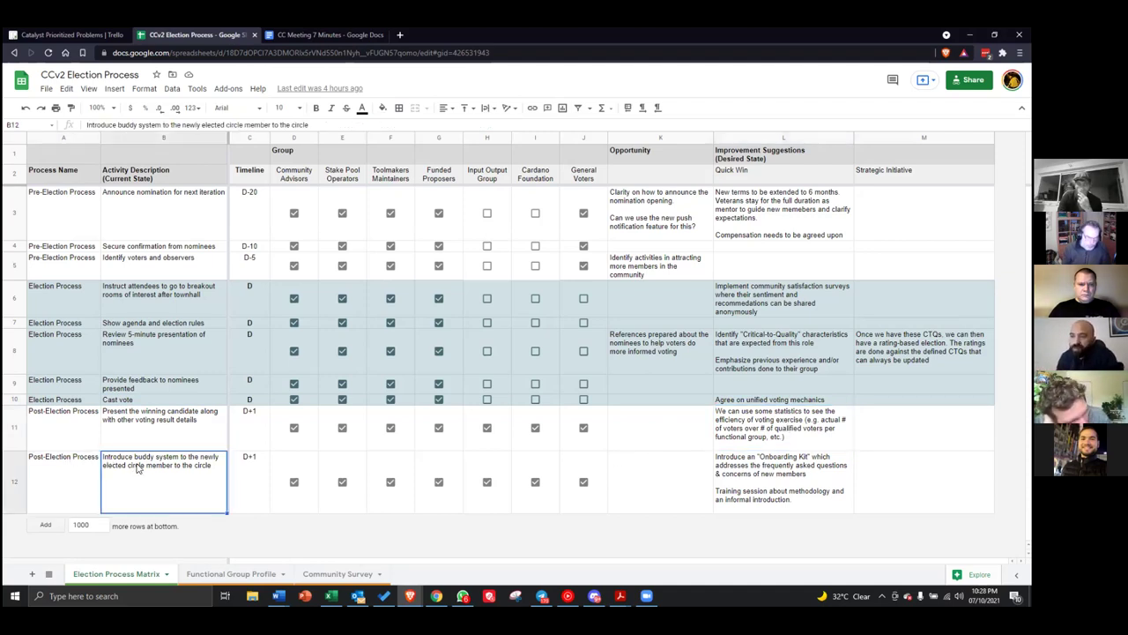
{"action": "double_click", "coordinate": [138, 468]}
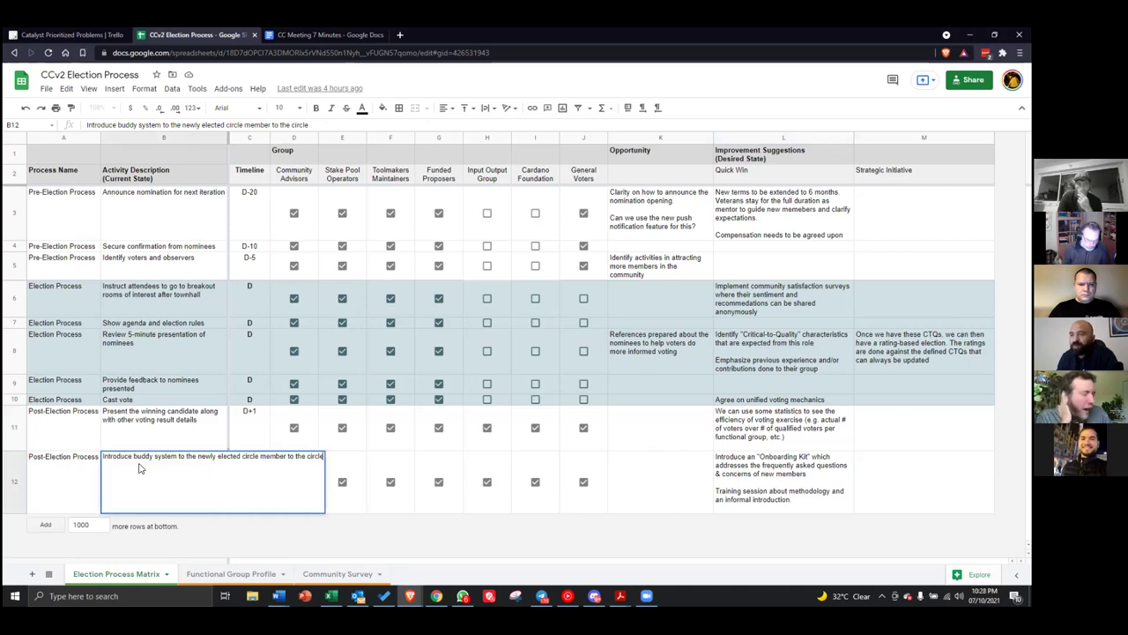
{"action": "left_click", "coordinate": [57, 480]}
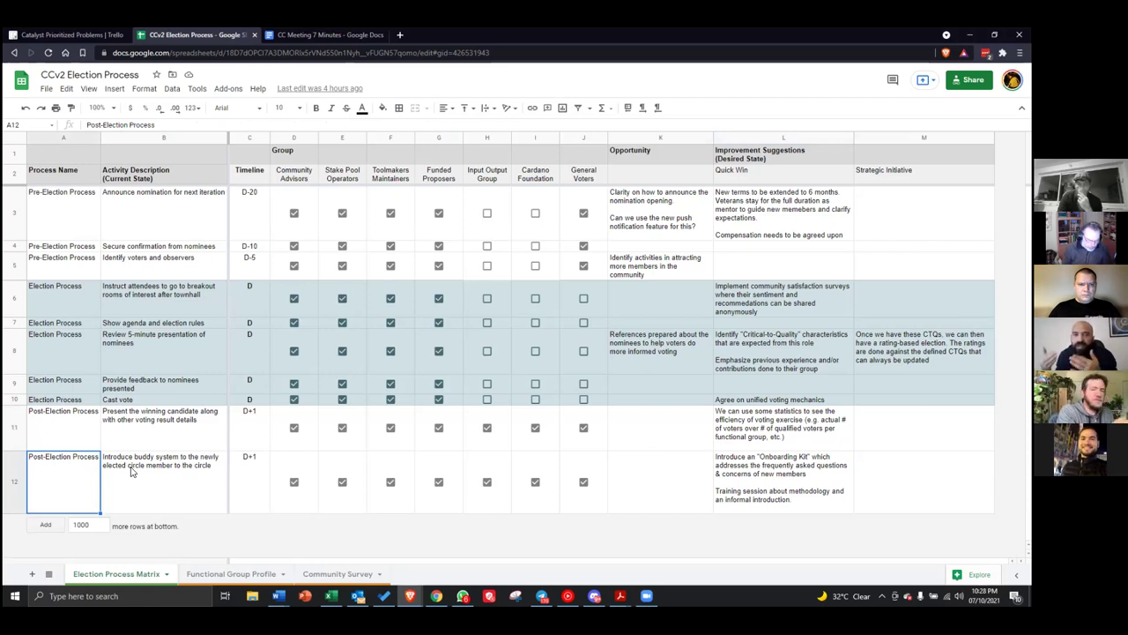
{"action": "left_click", "coordinate": [764, 481]}
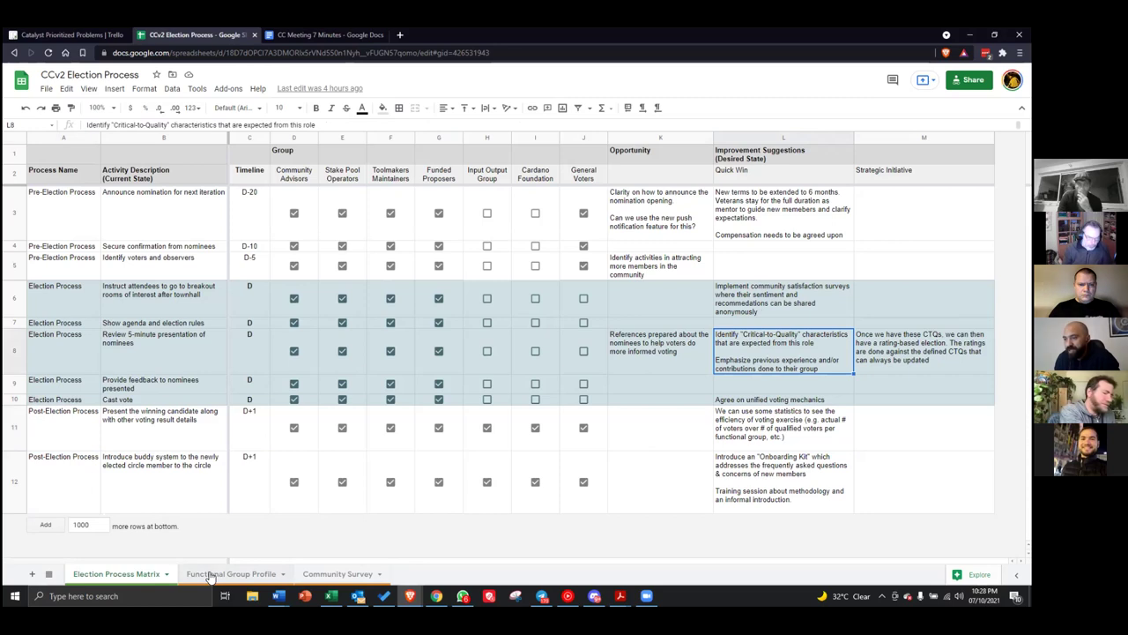
Look over the guide questions on the Functional Group Profile sheet, including those on difficult and rewarding tasks.
{"action": "left_click", "coordinate": [214, 573]}
{"action": "left_click", "coordinate": [198, 202]}
{"action": "scroll", "coordinate": [168, 260], "scroll_direction": "up", "scroll_amount": 10}
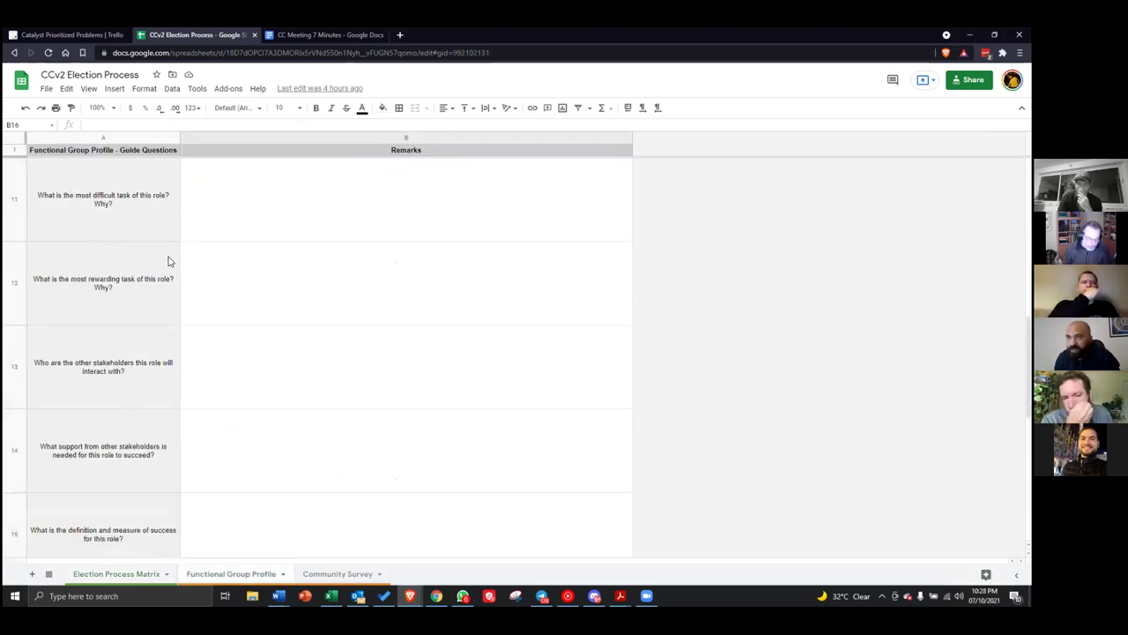
Return to the Election Process Matrix and highlight the training session Quick Win in the buddy system row, leaving its text unedited.
{"action": "left_click", "coordinate": [132, 574]}
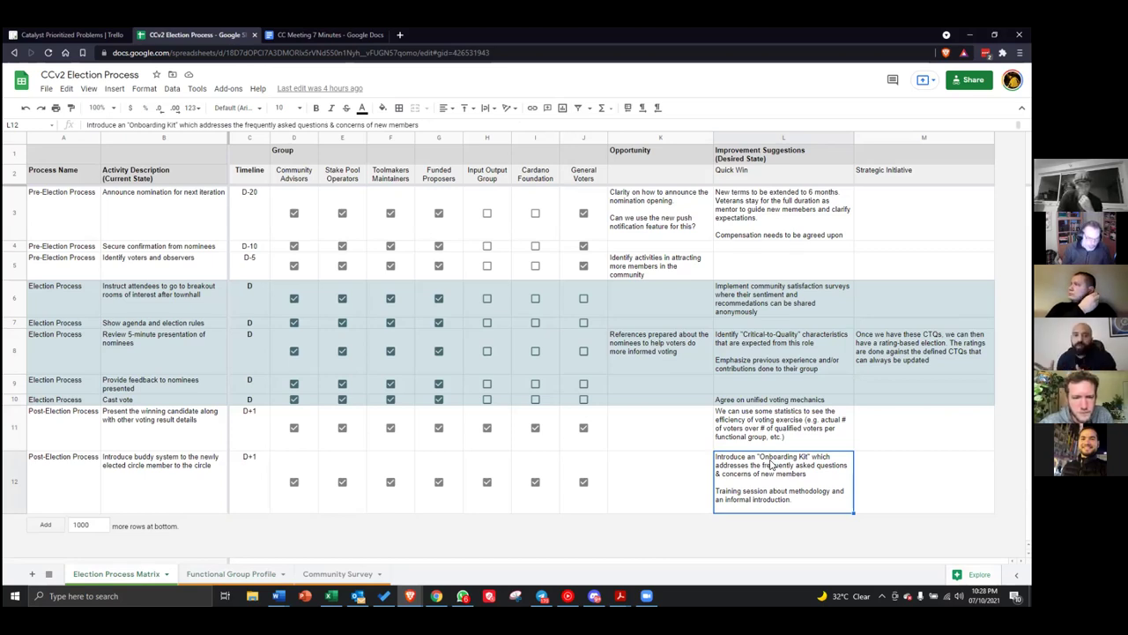
{"action": "double_click", "coordinate": [787, 498]}
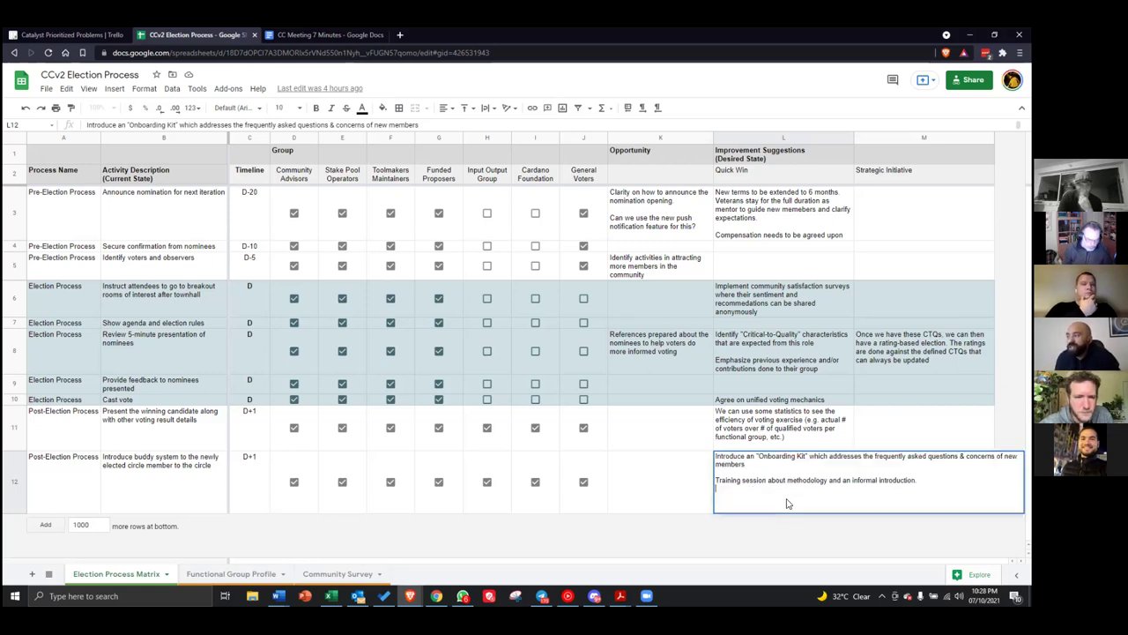
{"action": "triple_click", "coordinate": [758, 479]}
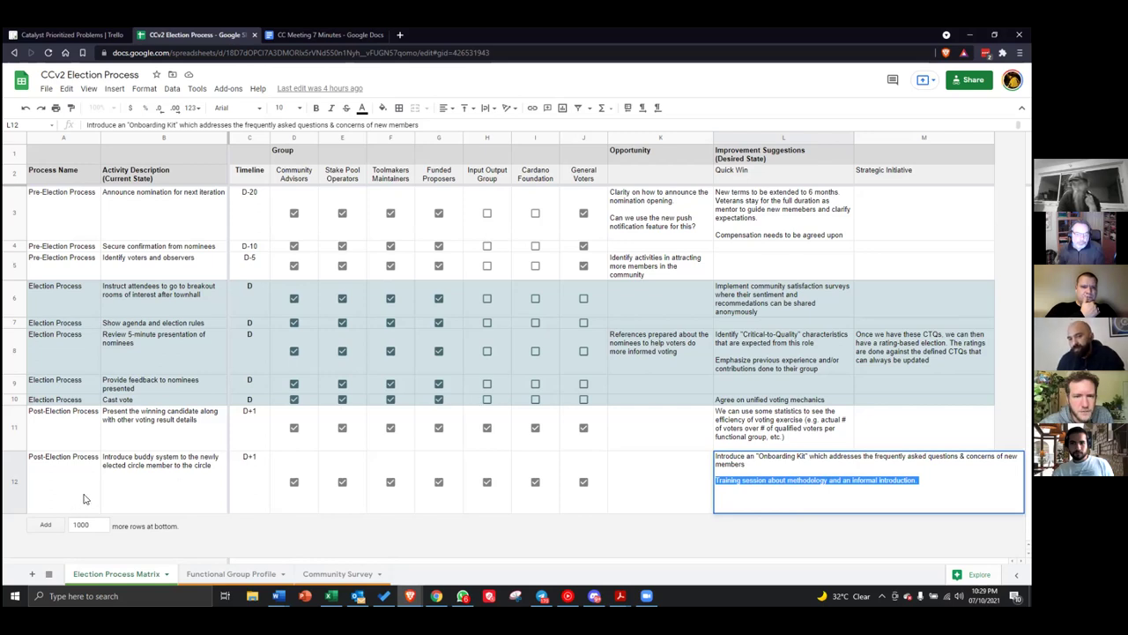
{"action": "left_click", "coordinate": [326, 509]}
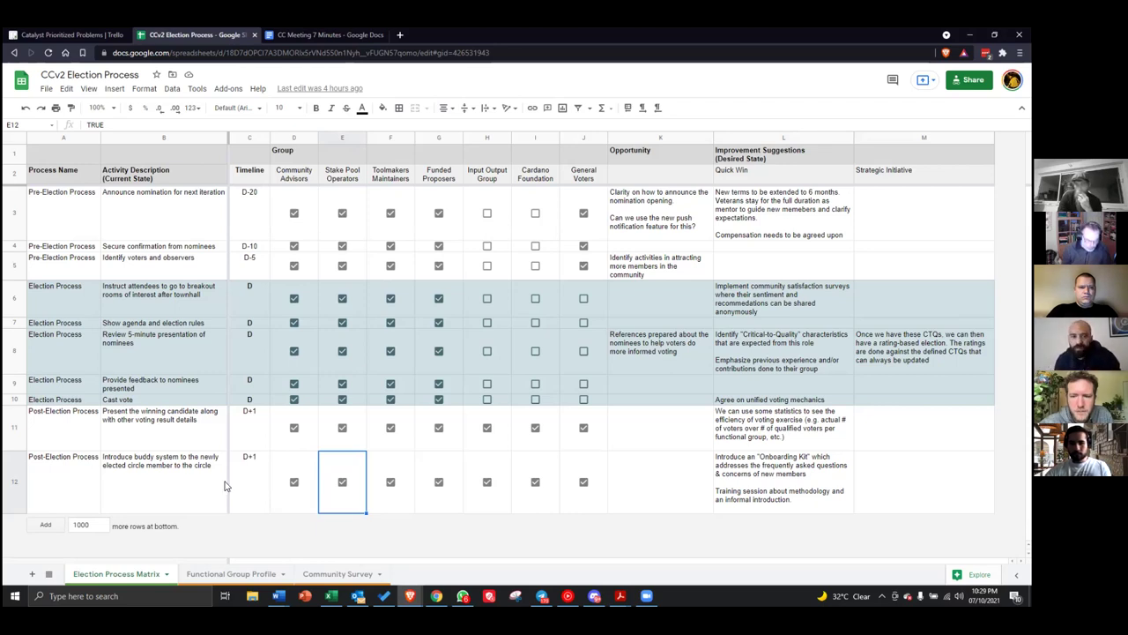
{"action": "left_click", "coordinate": [293, 511]}
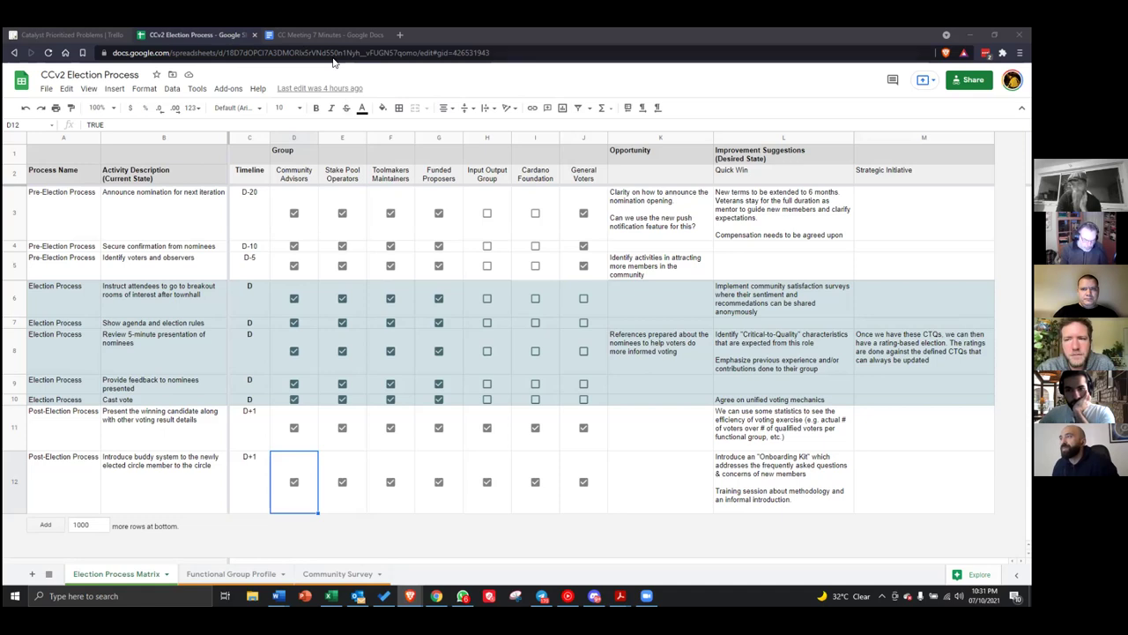
Switch to the CC Meeting 7 Minutes and review the succession planning notes down to the closing agenda items.
{"action": "left_click", "coordinate": [317, 35]}
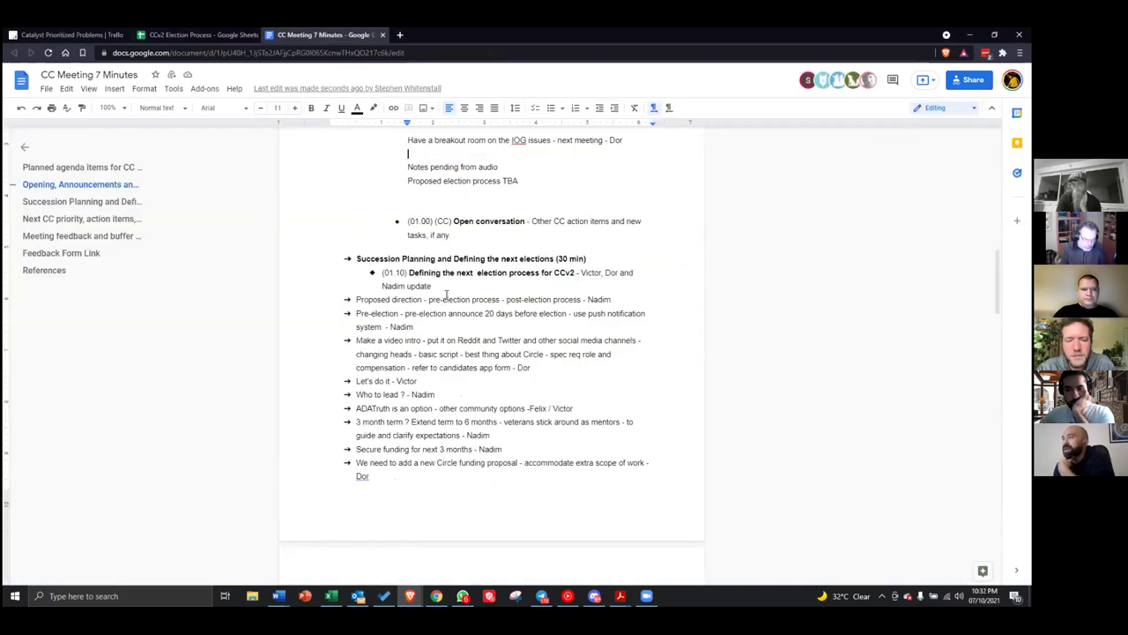
{"action": "scroll", "coordinate": [479, 307], "scroll_direction": "down", "scroll_amount": 15}
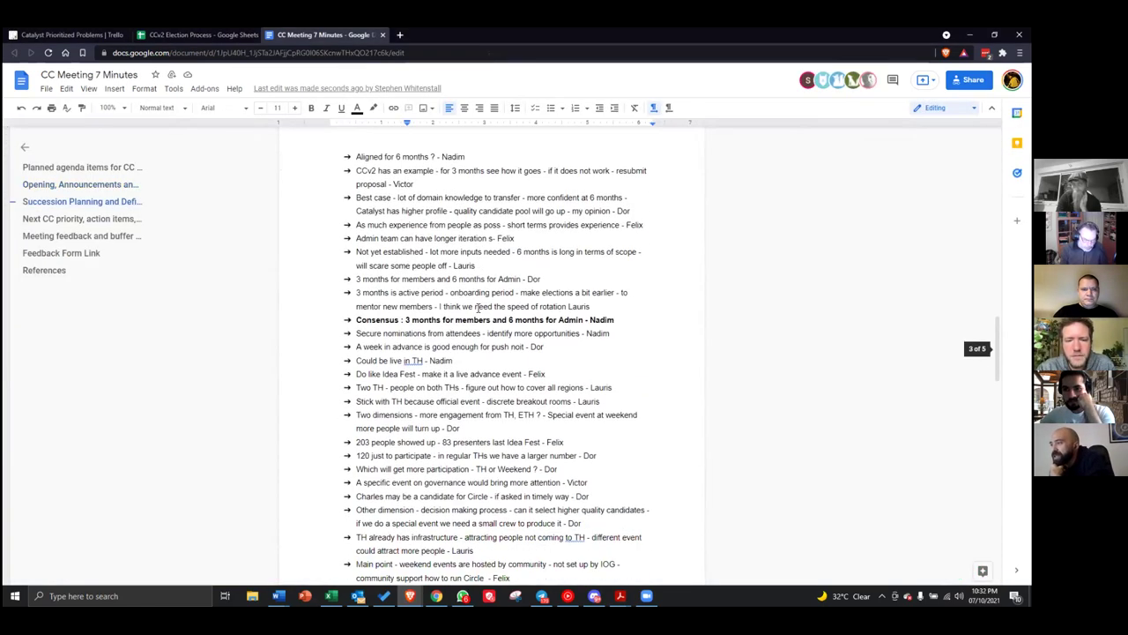
{"action": "scroll", "coordinate": [479, 308], "scroll_direction": "down", "scroll_amount": 5}
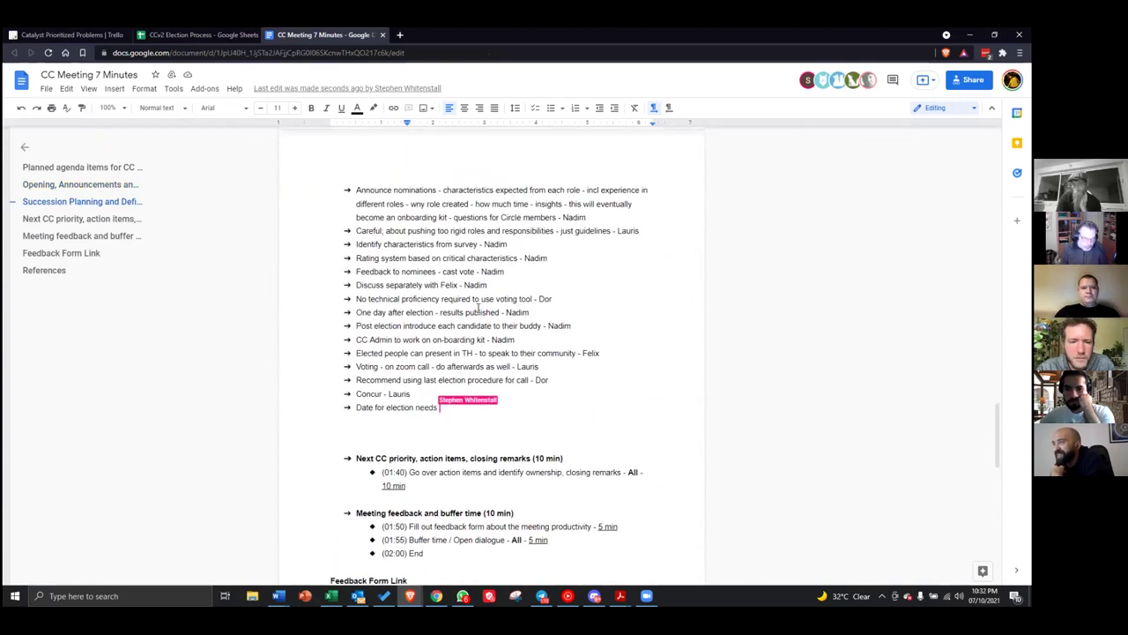
{"action": "scroll", "coordinate": [476, 309], "scroll_direction": "down", "scroll_amount": 1}
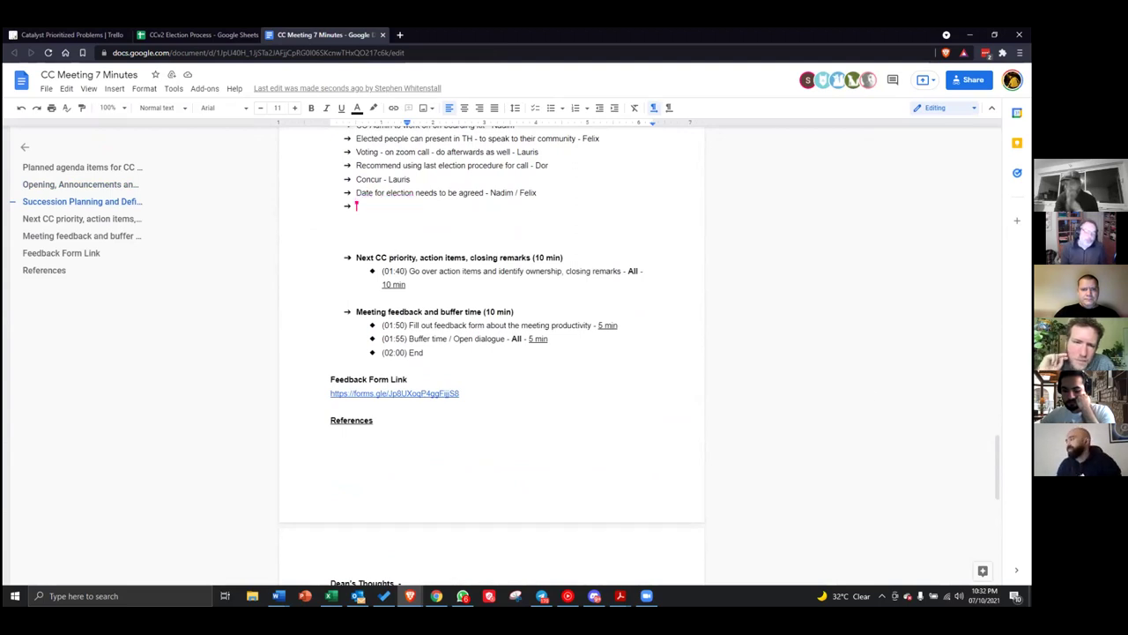
Check the October 2021 calendar and go to the 01:40 action items entry under "Next CC priority, action items, closing remarks".
{"action": "left_click", "coordinate": [984, 595]}
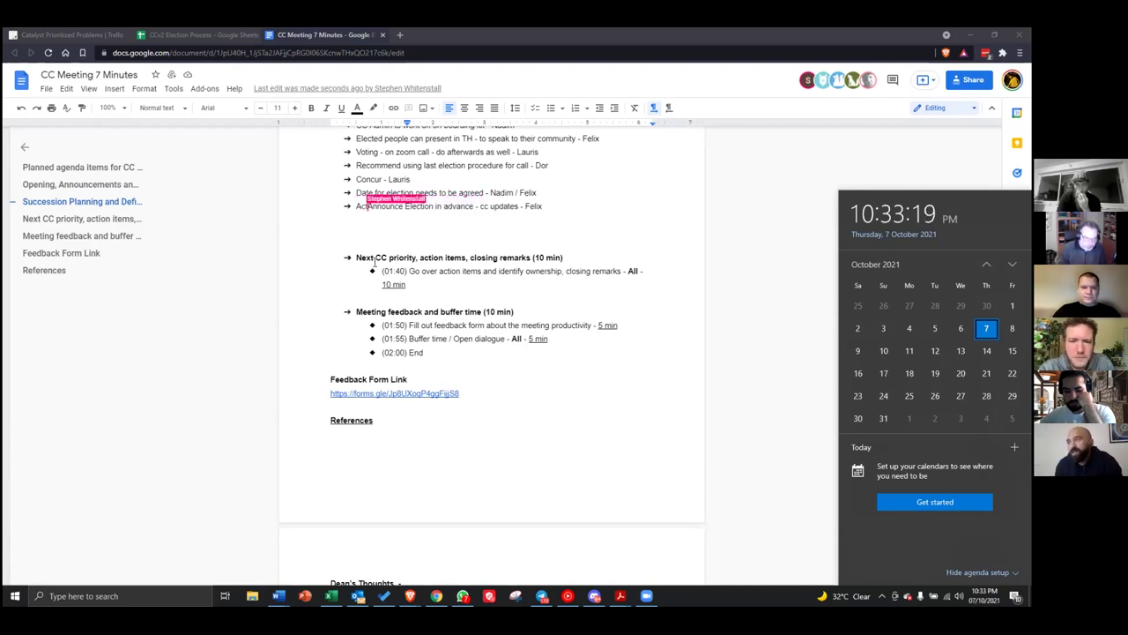
{"action": "left_click_drag", "start_coordinate": [357, 257], "coordinate": [476, 275]}
{"action": "triple_click", "coordinate": [476, 273]}
{"action": "left_click", "coordinate": [476, 273]}
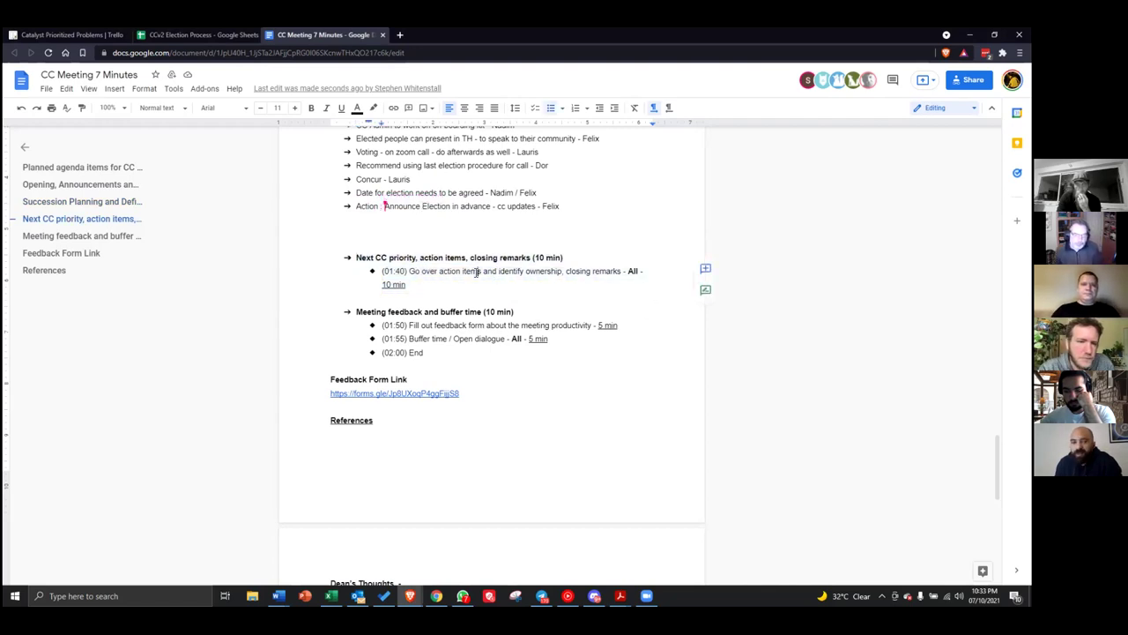